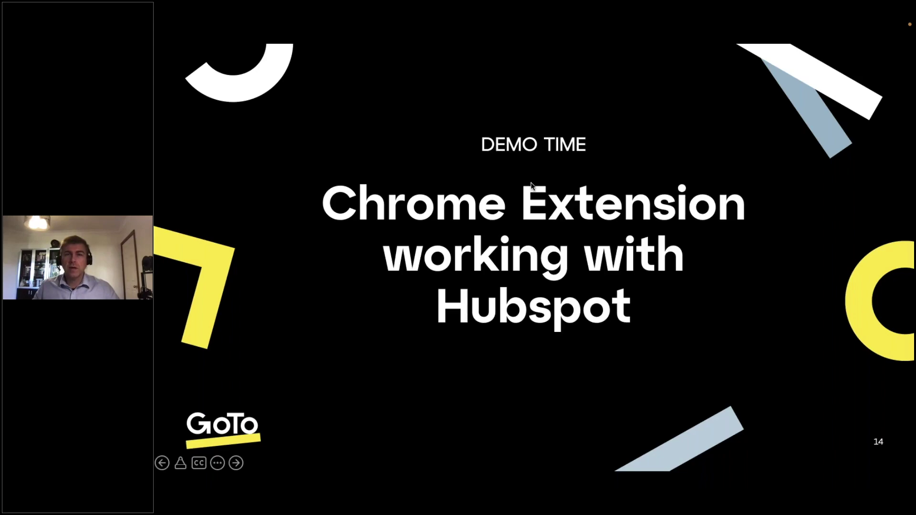
# Exit the Demo Time slide show to reveal the GoTo Connect support page in Chrome
pyautogui.press('Escape')
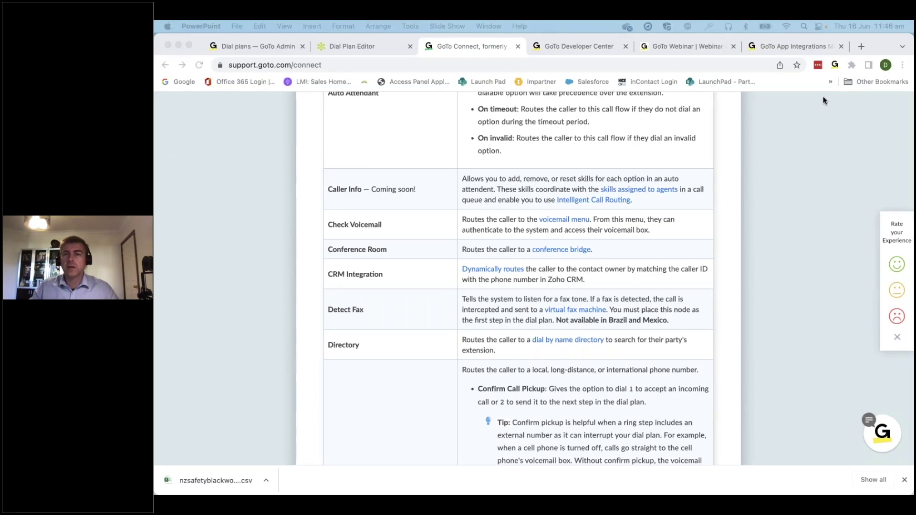
# Search Chrome's extensions for 'goto' to verify GoTo for Google Chrome is enabled, then close the page
pyautogui.click(882, 47)
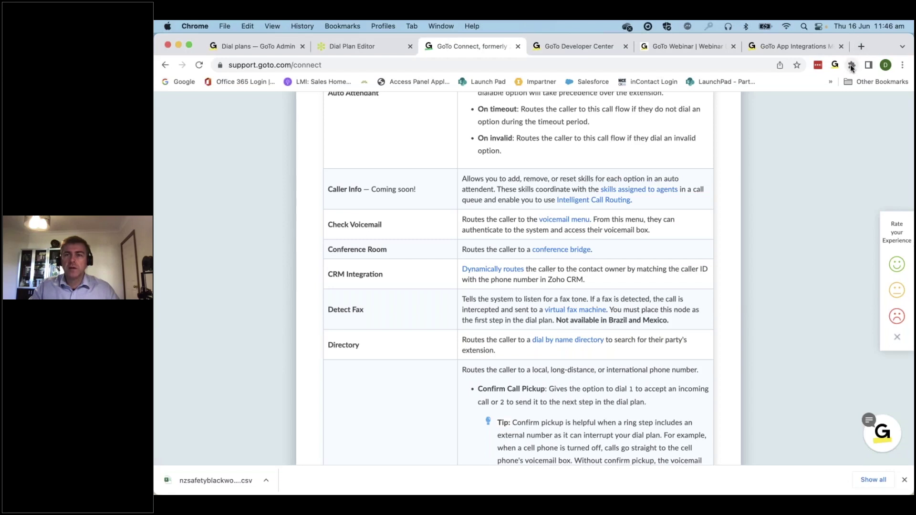
pyautogui.click(851, 65)
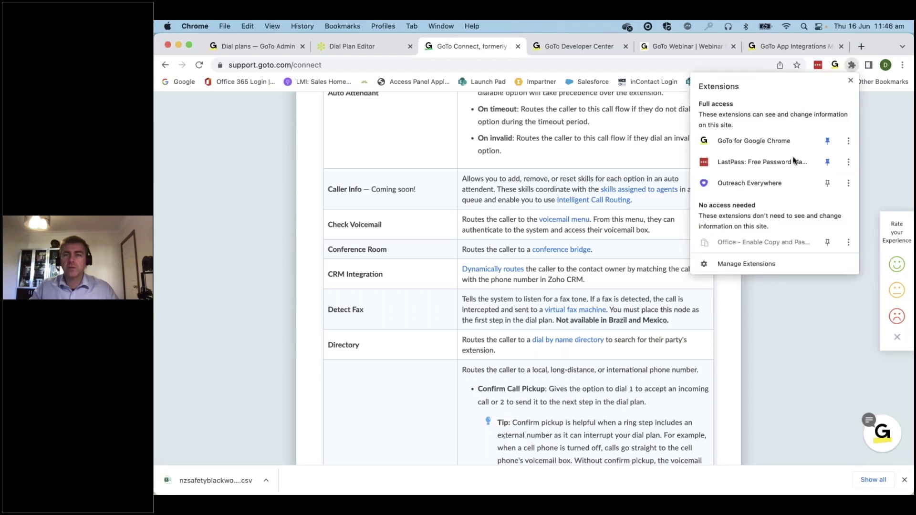
pyautogui.click(740, 265)
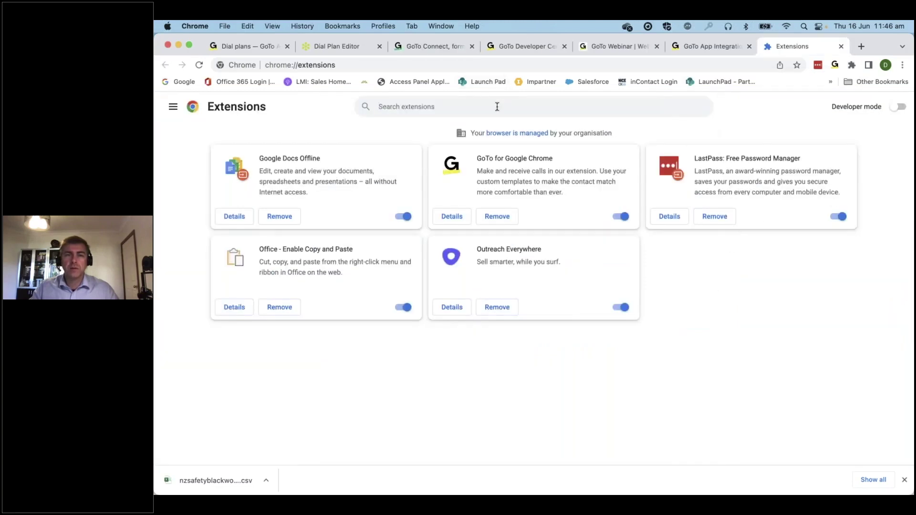
pyautogui.write('goto')
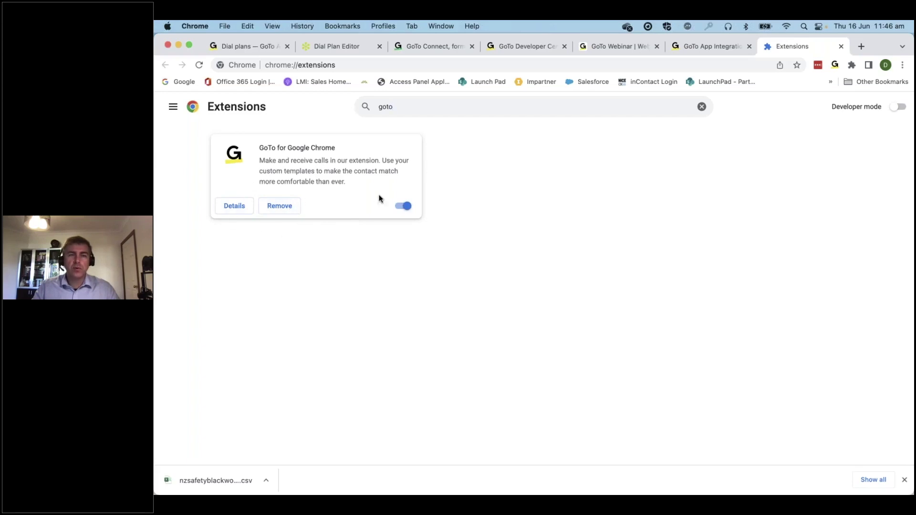
pyautogui.click(841, 47)
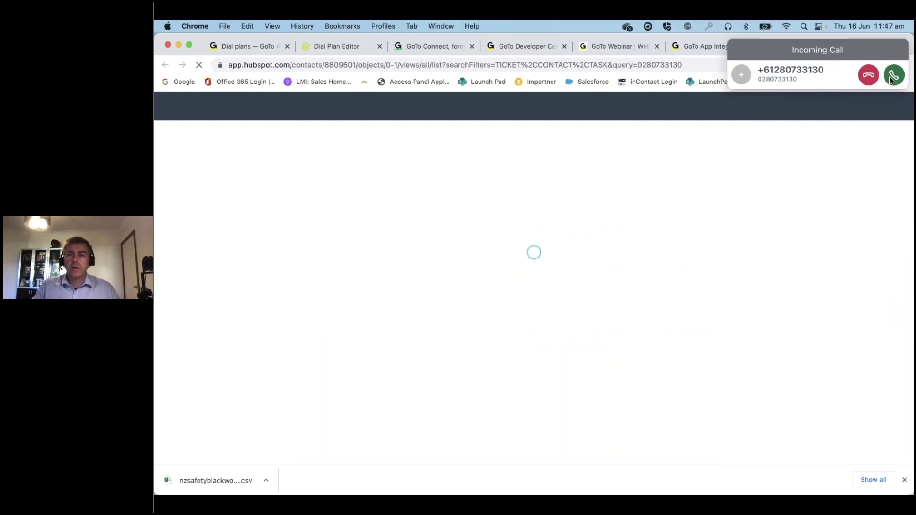
# Answer the incoming GoTo call, check the matching HubSpot contact record, then hang up
pyautogui.click(891, 78)
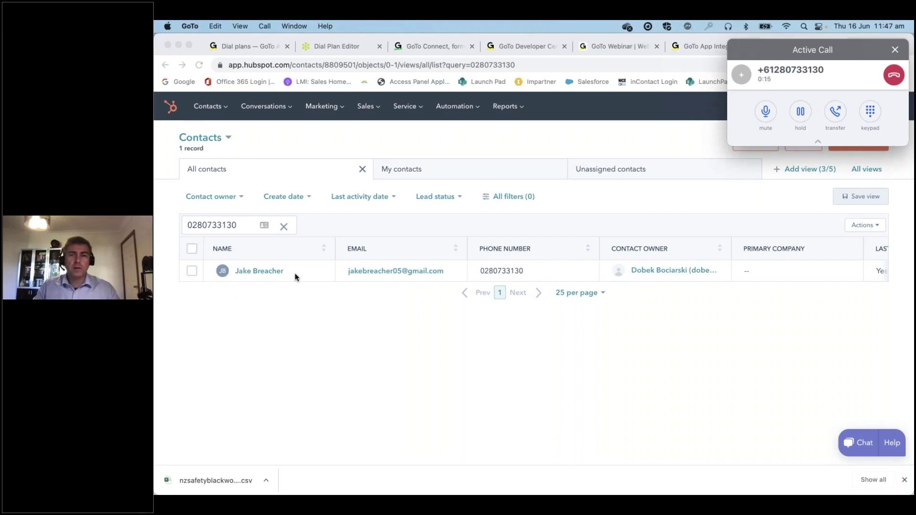
pyautogui.click(893, 76)
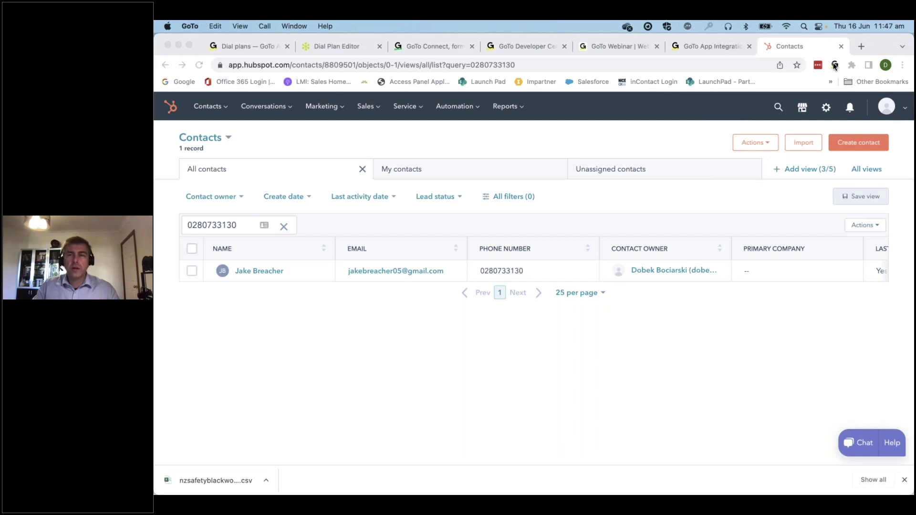
# Open the GoTo extension's Extension Options page from its gear menu
pyautogui.click(835, 65)
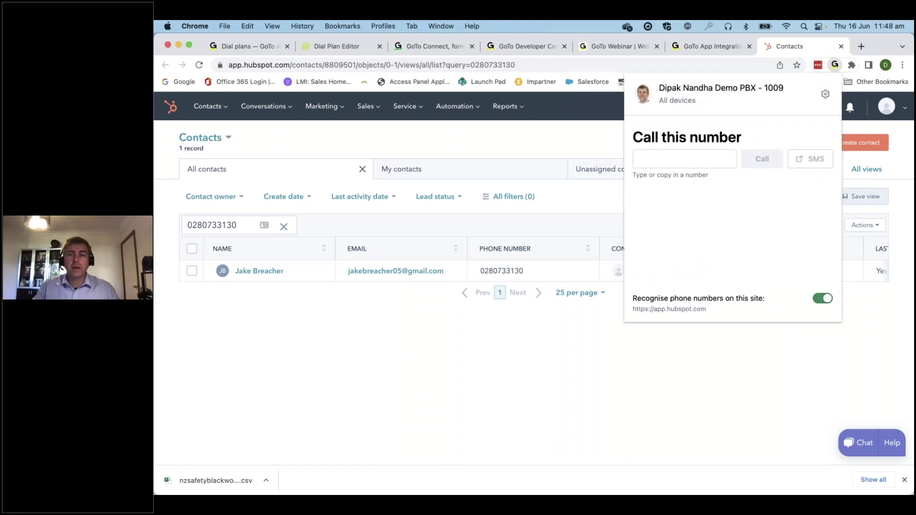
pyautogui.click(826, 96)
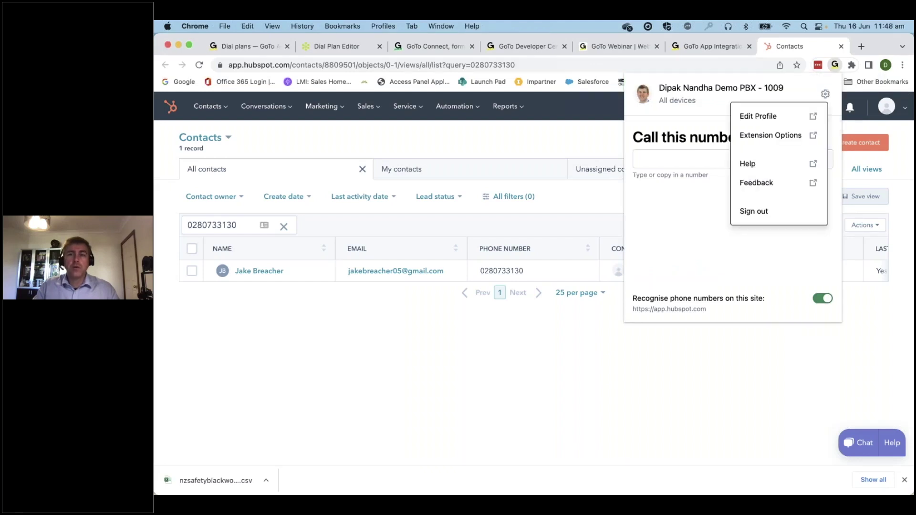
pyautogui.click(772, 136)
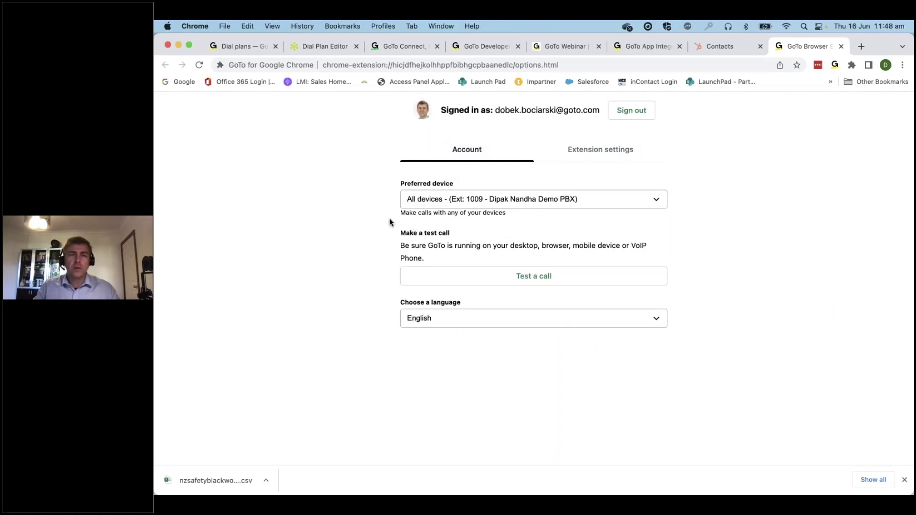
# Review the preferred device list, keep All devices, and go to Extension settings
pyautogui.click(568, 202)
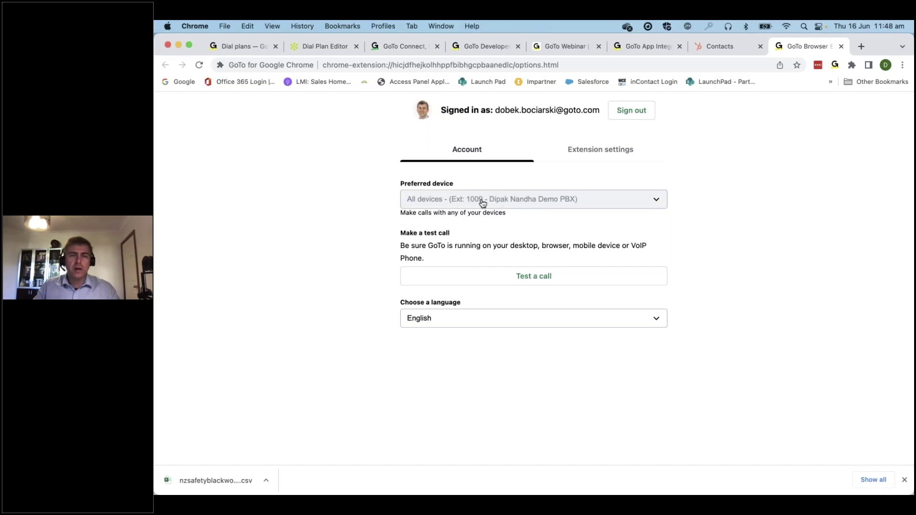
pyautogui.click(657, 202)
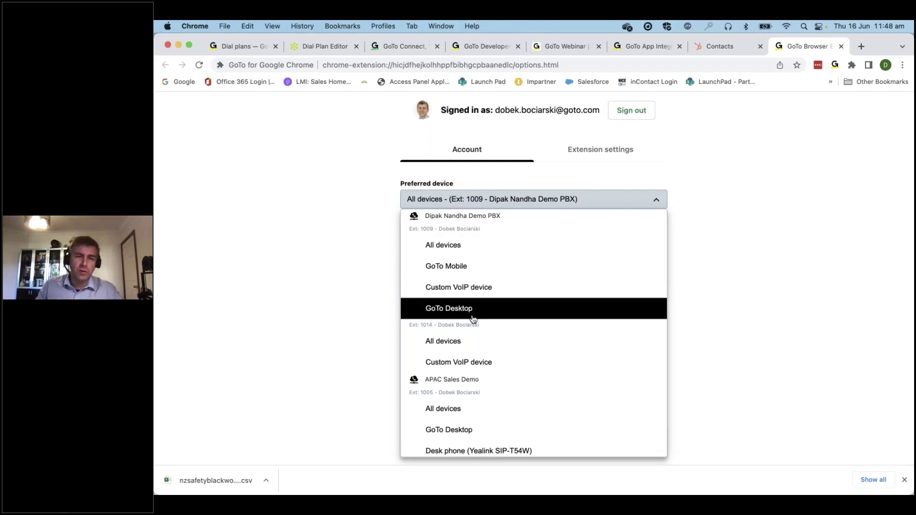
pyautogui.click(716, 288)
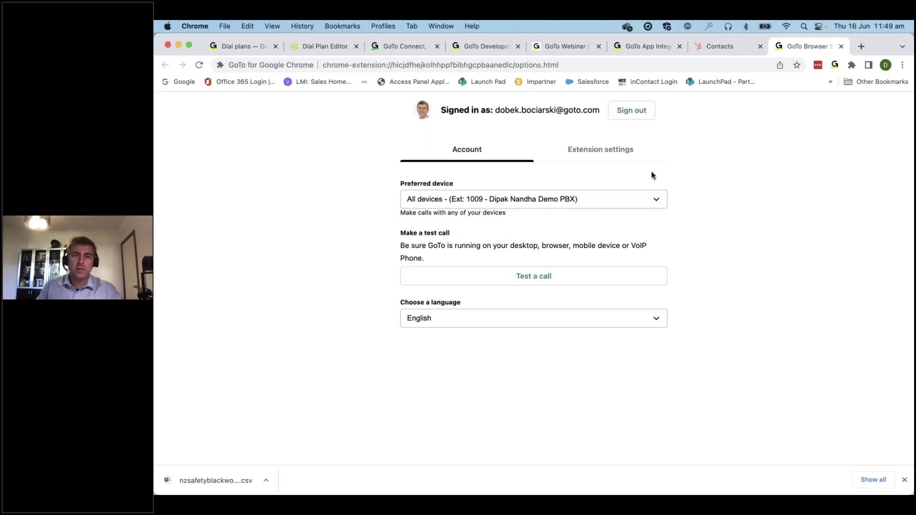
pyautogui.click(605, 151)
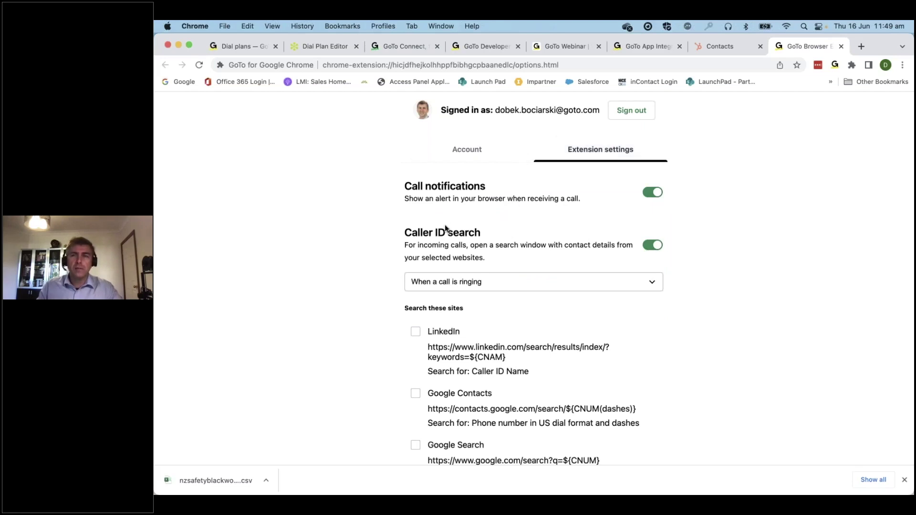
# Keep caller ID search on 'When a call is ringing' and scroll to the enabled Hubspot custom template
pyautogui.scroll(-2, 446, 228)
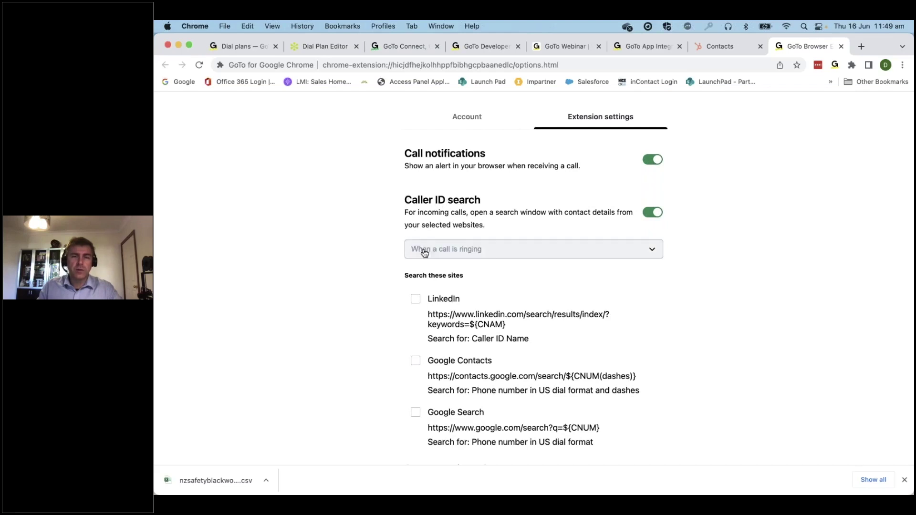
pyautogui.click(652, 250)
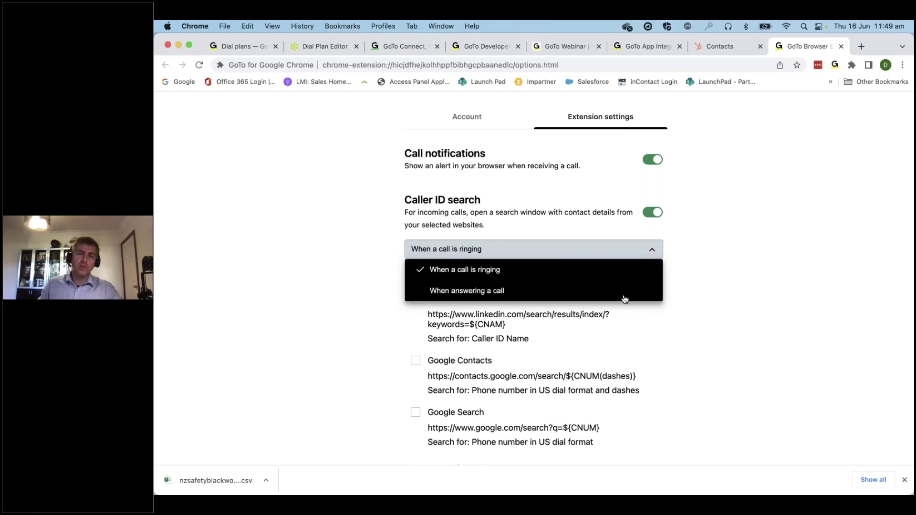
pyautogui.click(740, 279)
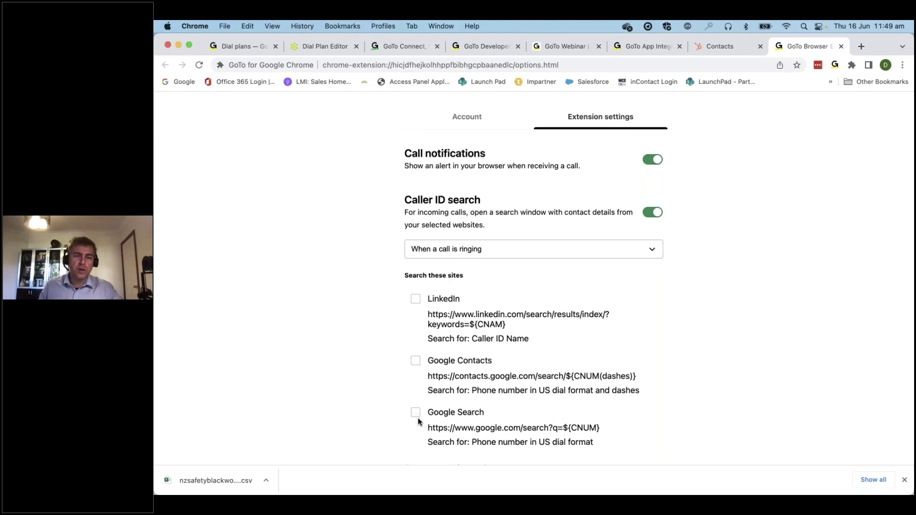
pyautogui.scroll(-2, 418, 421)
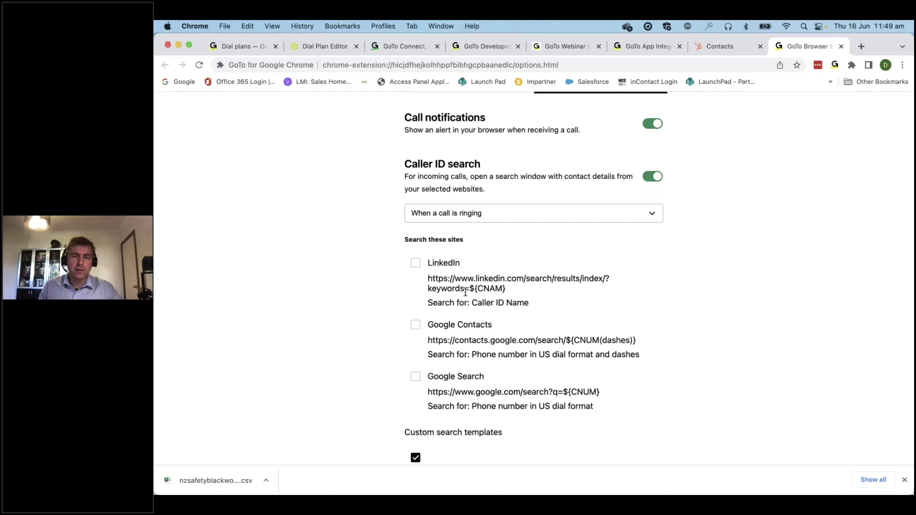
pyautogui.scroll(-5, 470, 335)
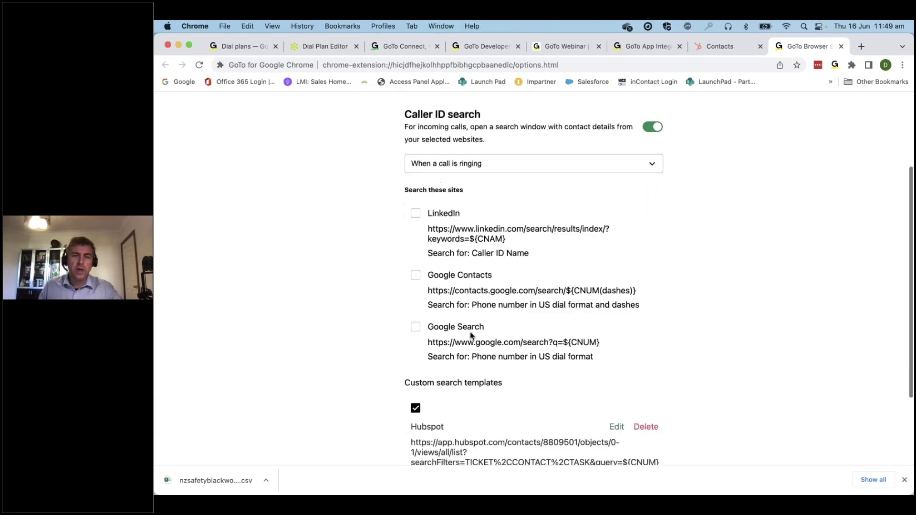
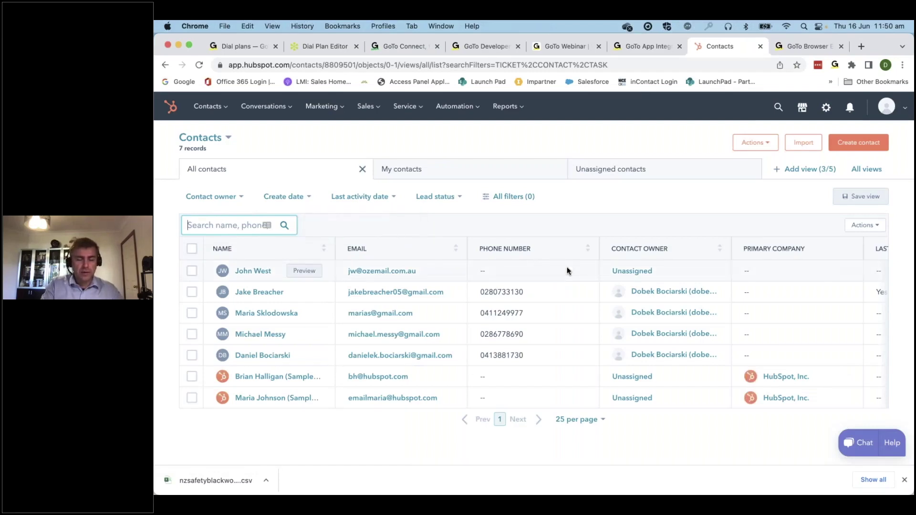
# Search contacts for 0413 and copy the search address up to the 0413 query value
pyautogui.write('0413')
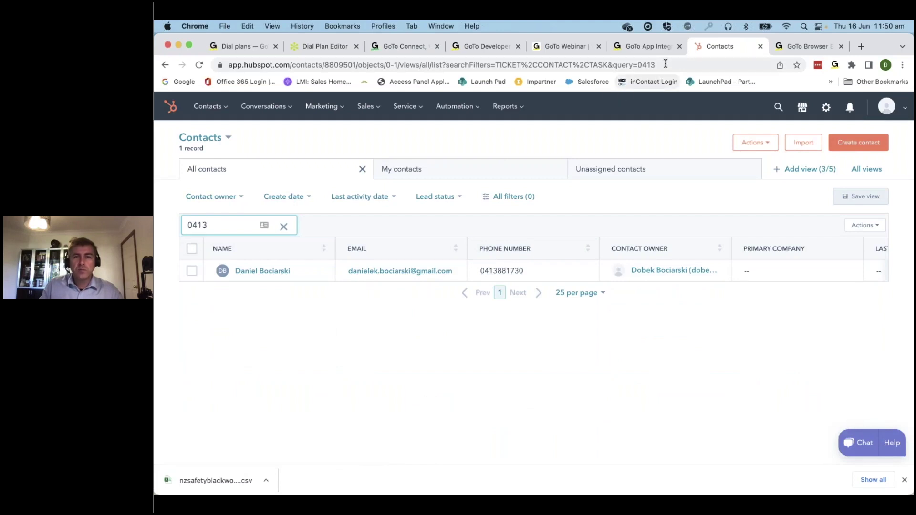
pyautogui.moveTo(659, 64); pyautogui.dragTo(203, 57)
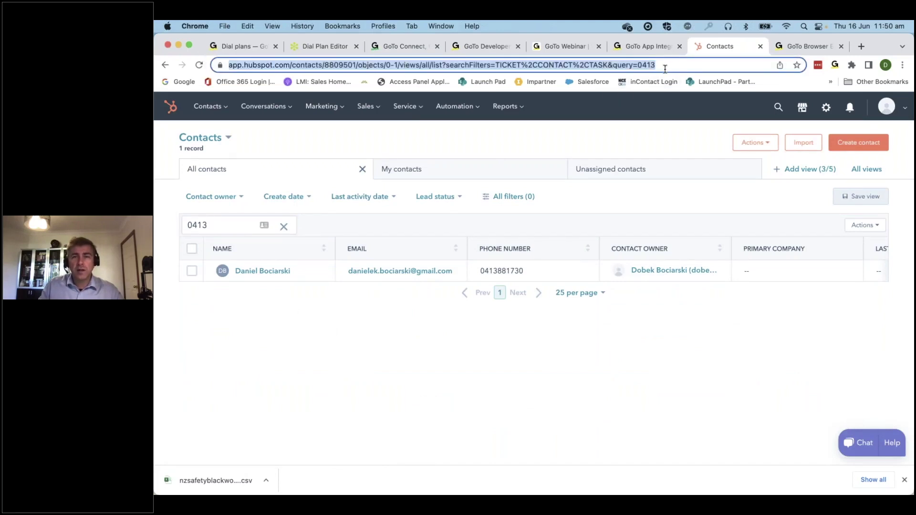
pyautogui.click(636, 65)
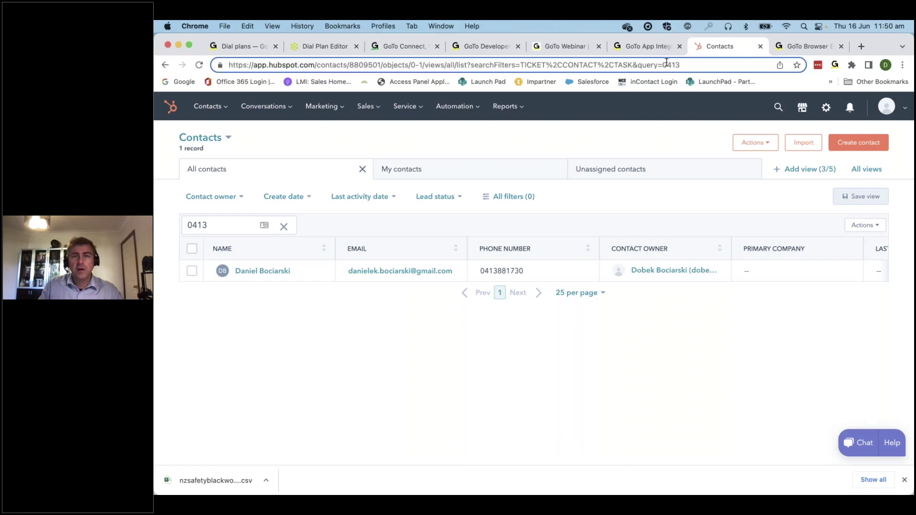
pyautogui.moveTo(663, 65); pyautogui.dragTo(224, 65)
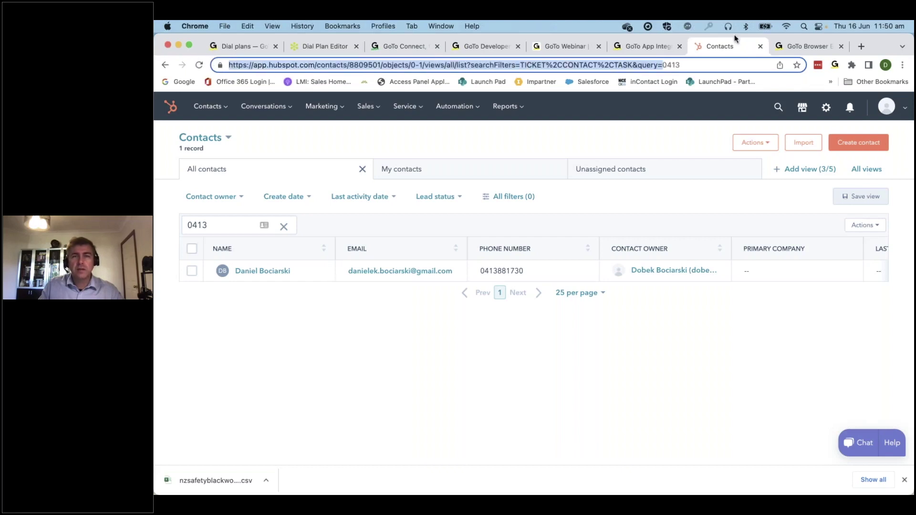
pyautogui.click(815, 46)
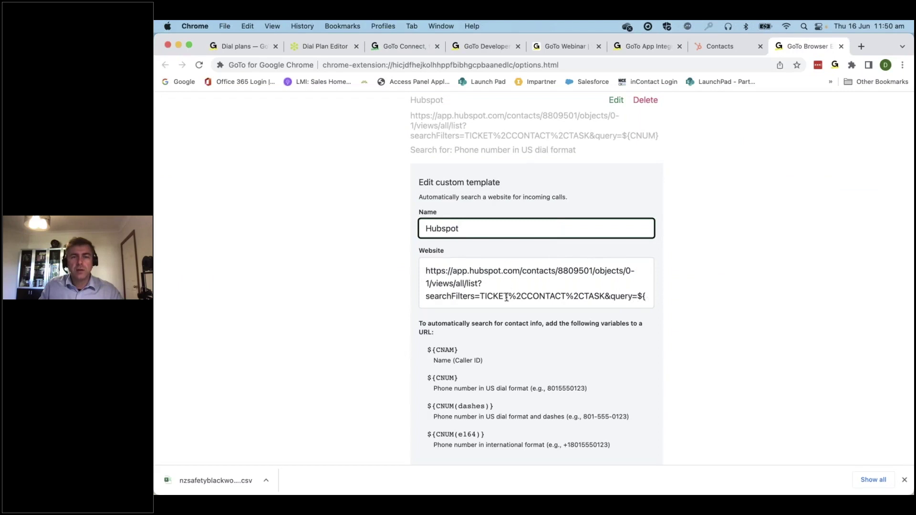
# Set the Hubspot template's Website to the contacts-search URL ending query=${CNUM} and save it
pyautogui.click(633, 297)
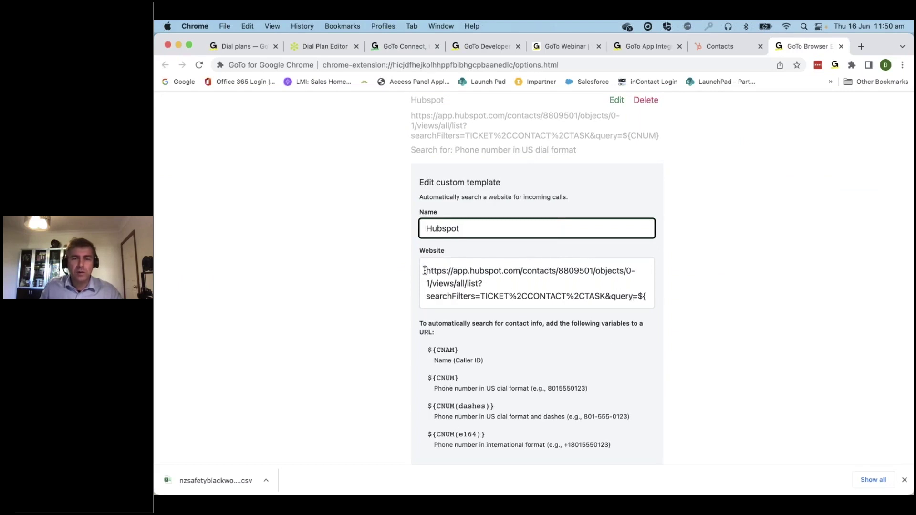
pyautogui.press('super+a')
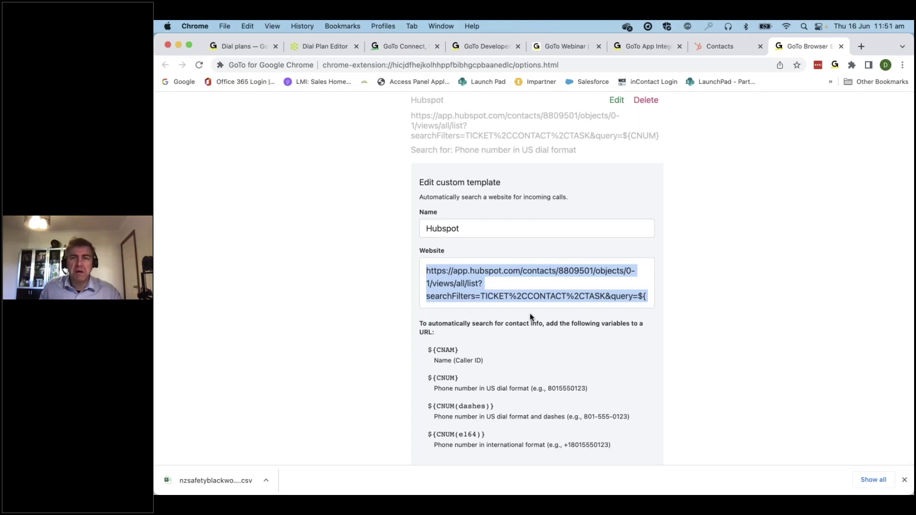
pyautogui.scroll(8, 714, 212)
pyautogui.scroll(-4, 714, 212)
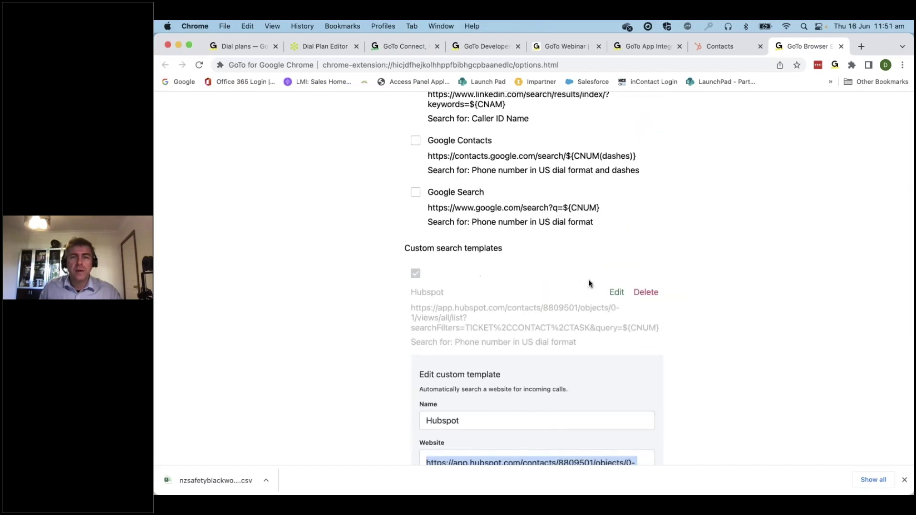
pyautogui.scroll(-7, 610, 292)
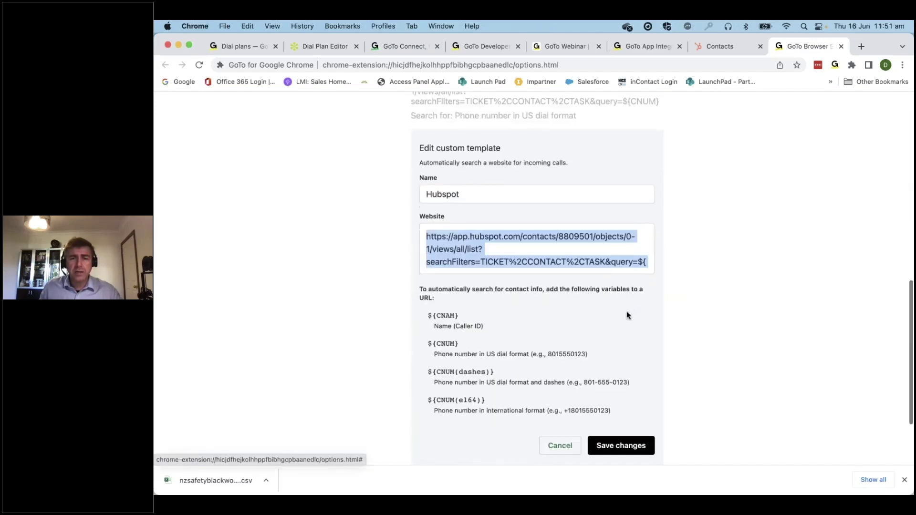
pyautogui.click(620, 344)
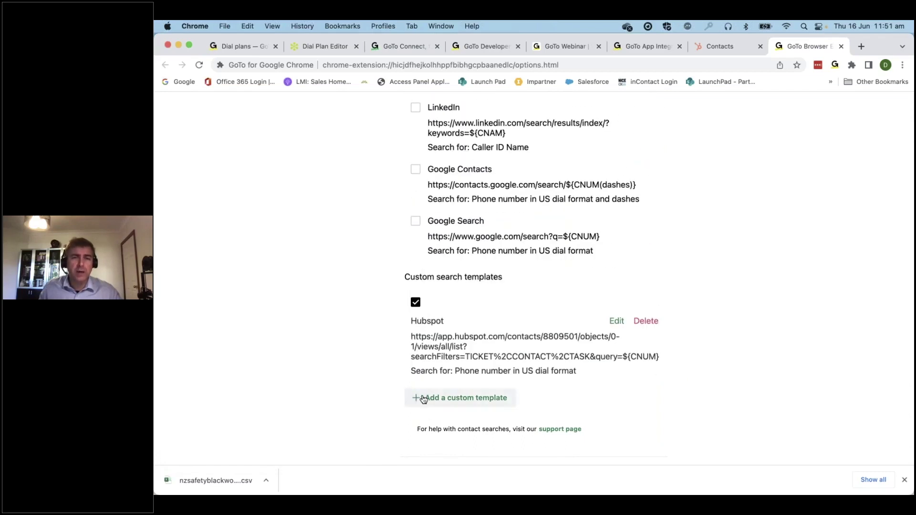
pyautogui.click(722, 45)
pyautogui.click(222, 228)
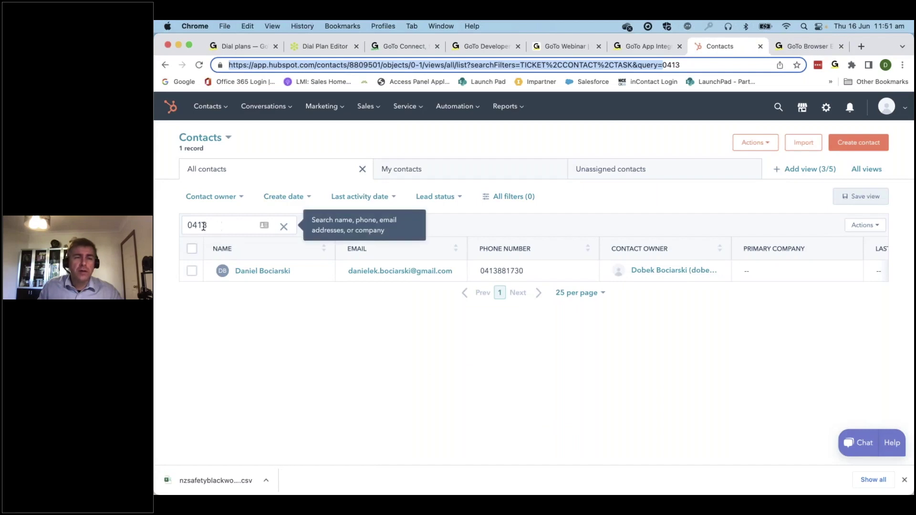
# Run HubSpot's global search for 0413, correcting the mistyped o413, to find the matching contact
pyautogui.moveTo(205, 226); pyautogui.dragTo(170, 228)
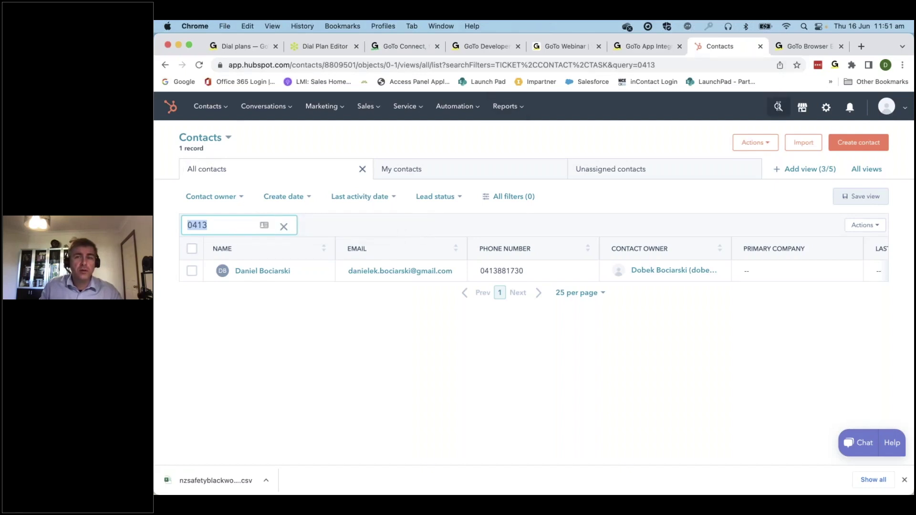
pyautogui.click(778, 106)
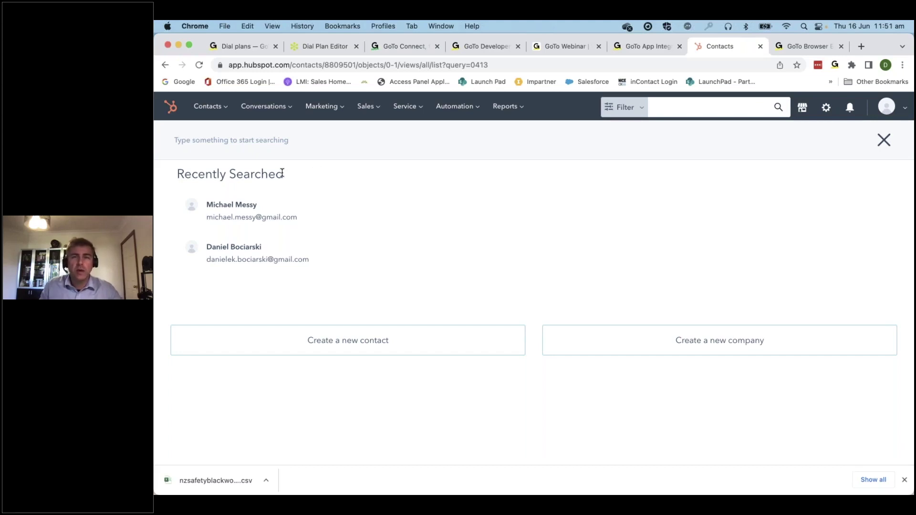
pyautogui.click(642, 108)
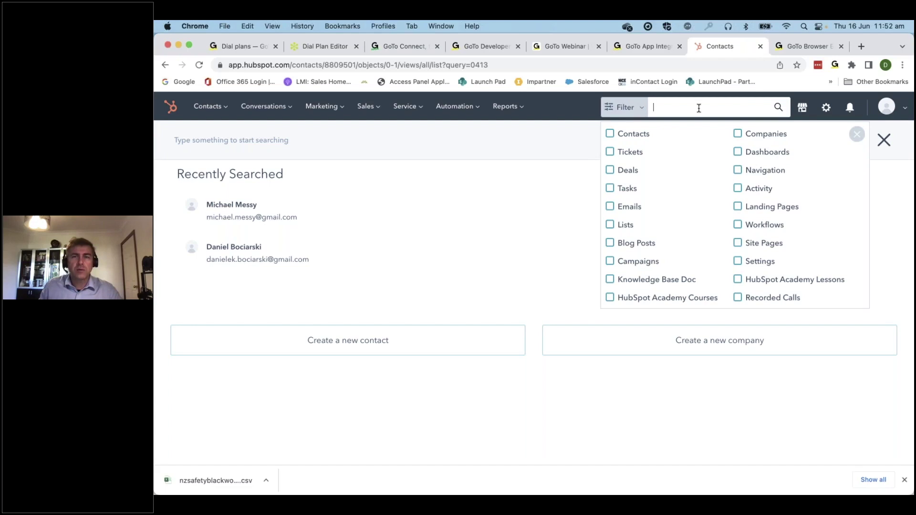
pyautogui.write('o413')
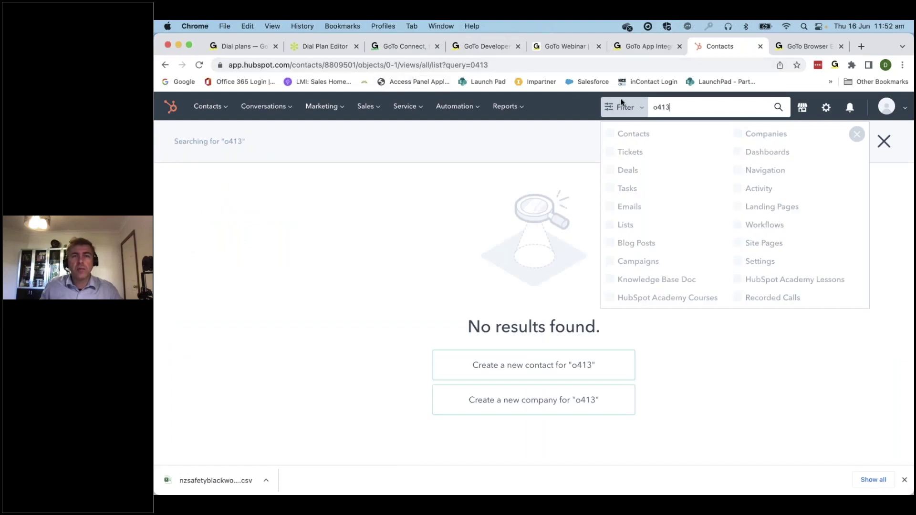
pyautogui.press('BackSpace')
pyautogui.press('BackSpace')
pyautogui.press('BackSpace')
pyautogui.press('BackSpace')
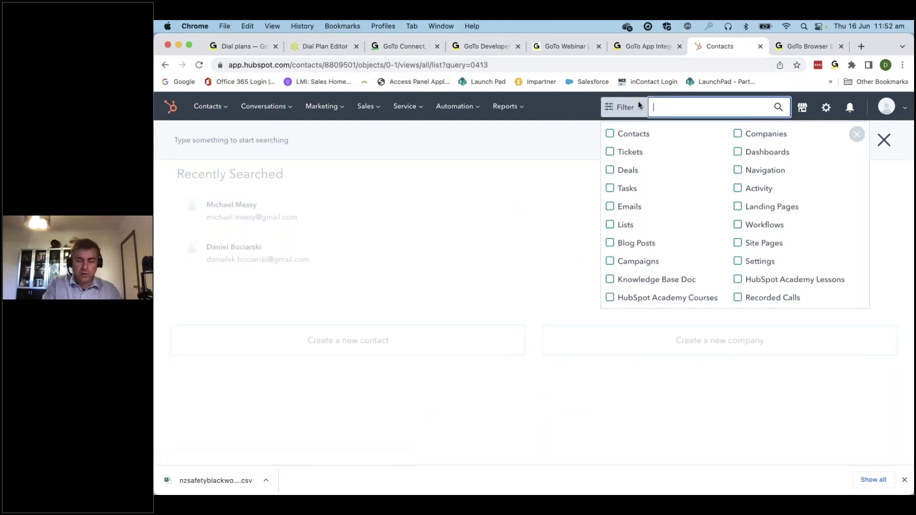
pyautogui.write('0413')
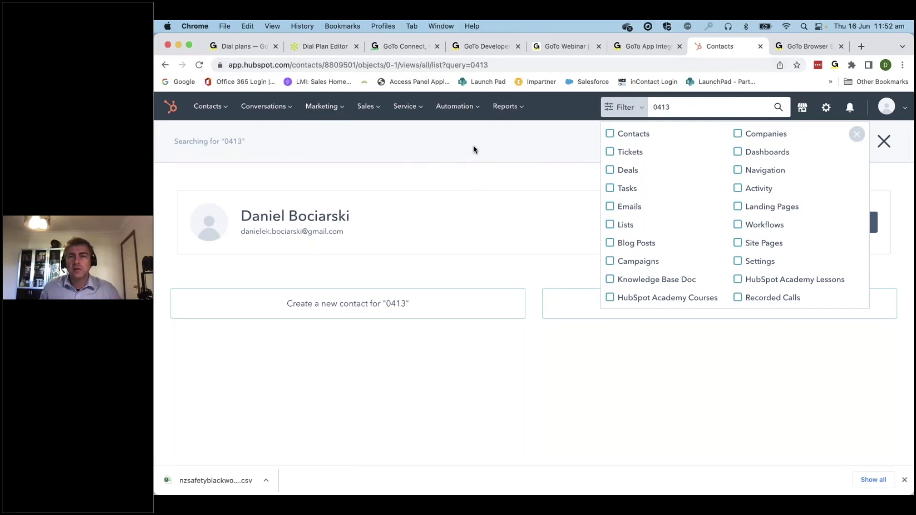
pyautogui.click(857, 134)
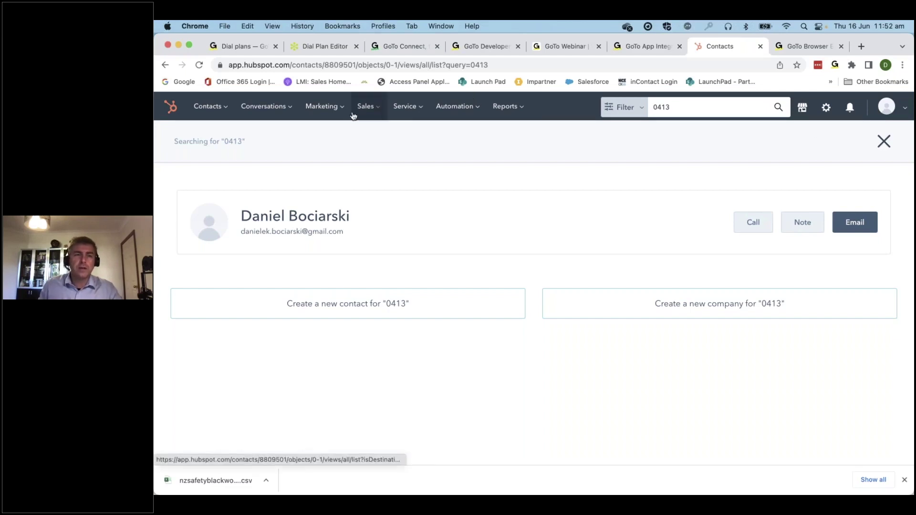
# Return to the full contacts list and place a GoTo call to a contact's number
pyautogui.click(206, 107)
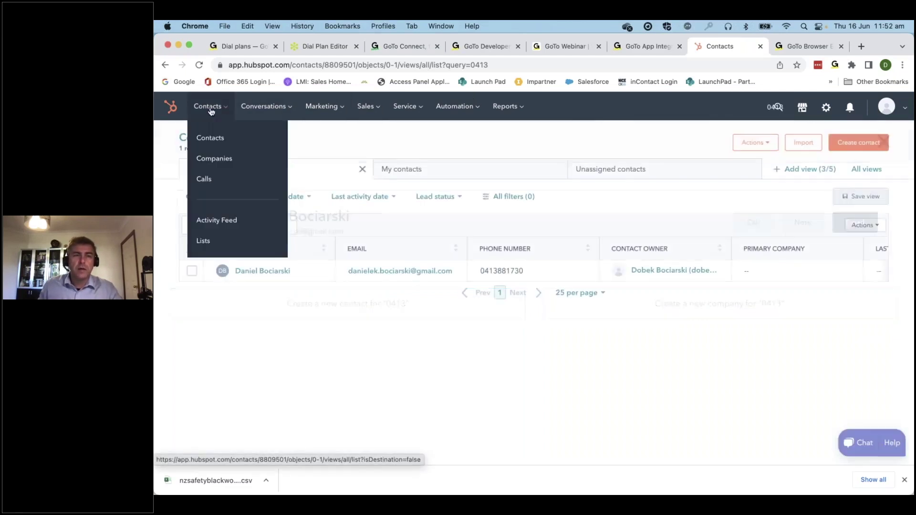
pyautogui.click(219, 139)
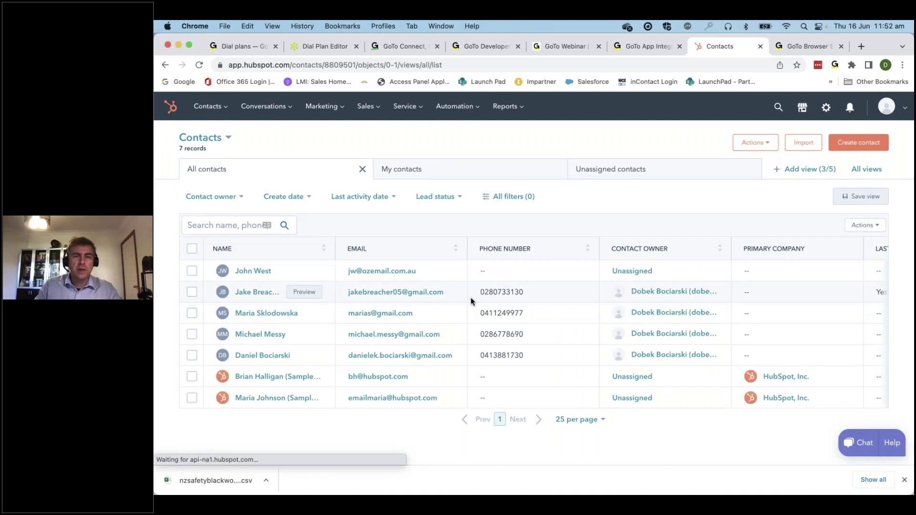
pyautogui.click(514, 292)
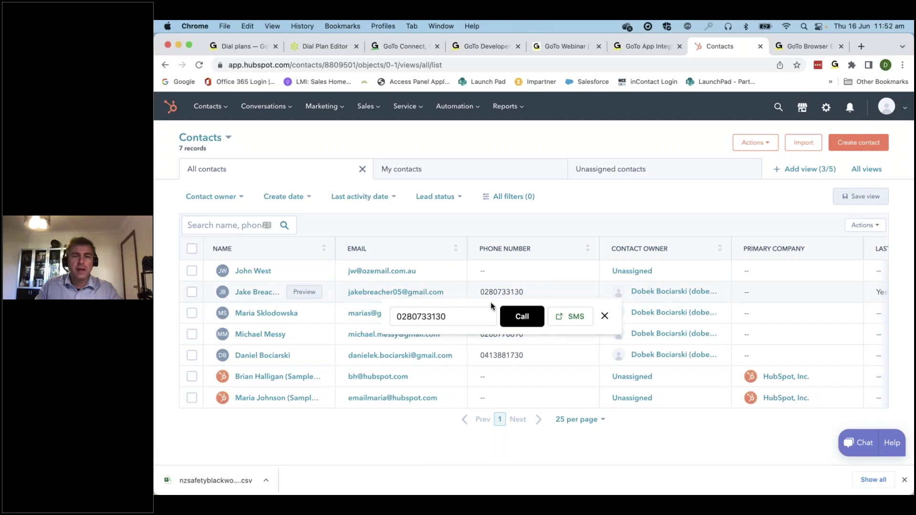
pyautogui.click(522, 317)
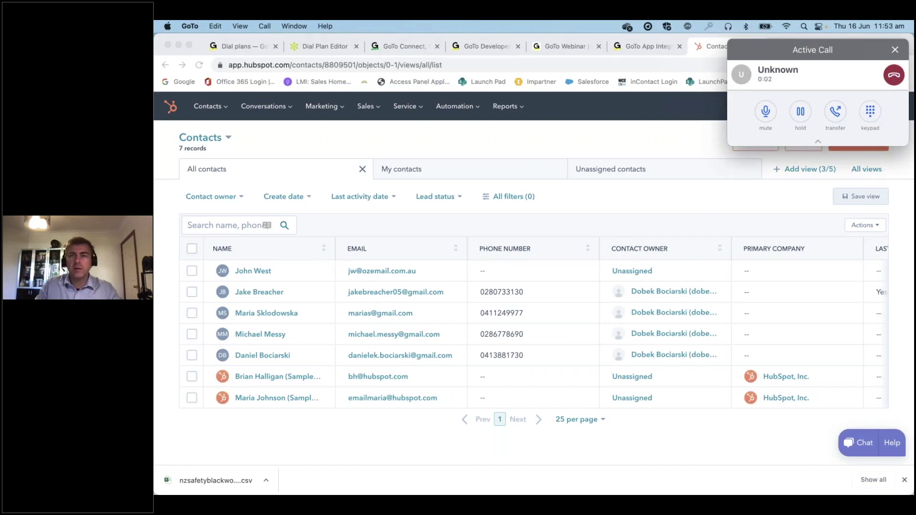
pyautogui.click(893, 75)
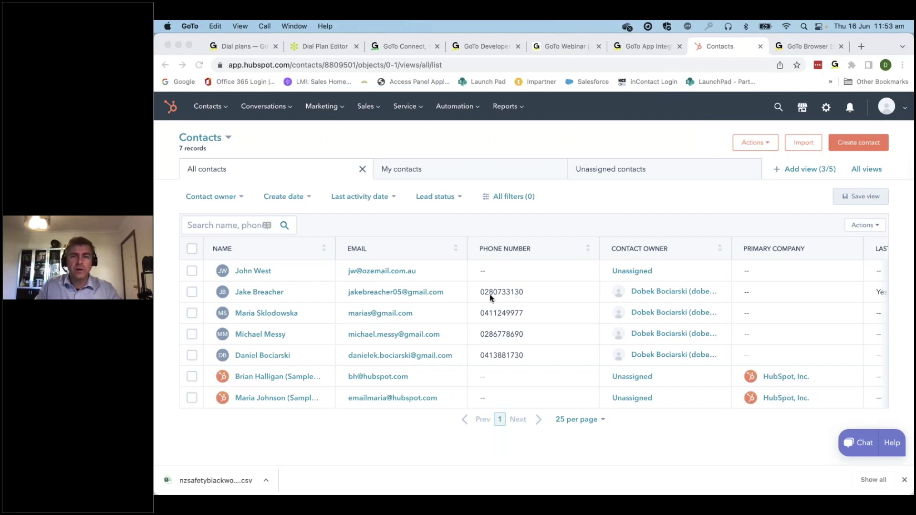
# Bring Chrome forward and open a new blank browser tab
pyautogui.click(596, 210)
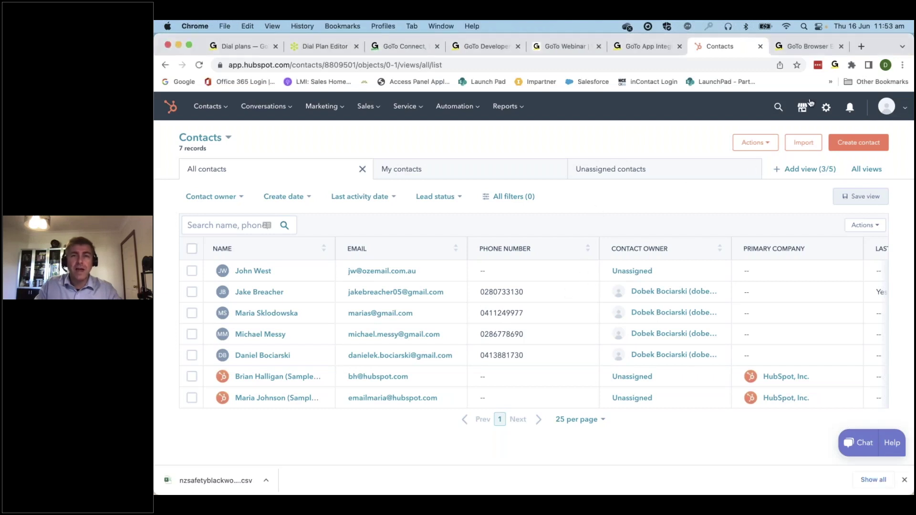
pyautogui.click(497, 359)
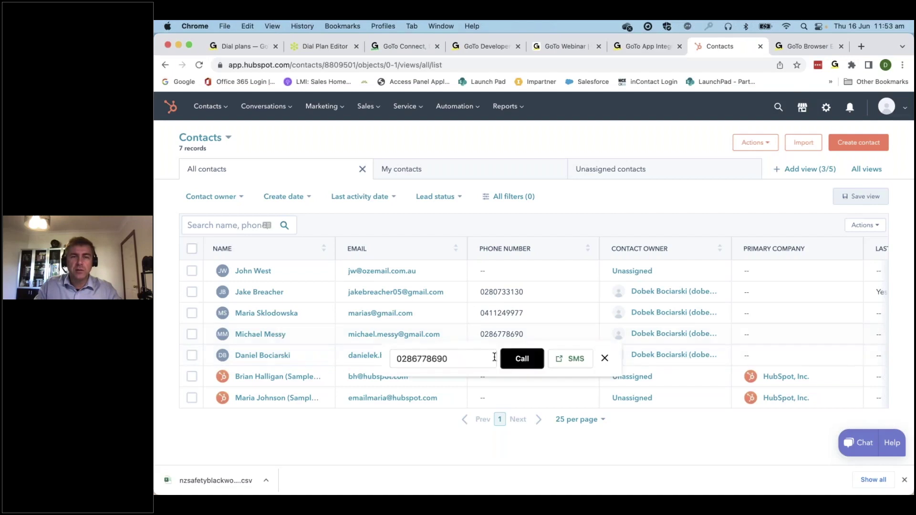
pyautogui.click(863, 46)
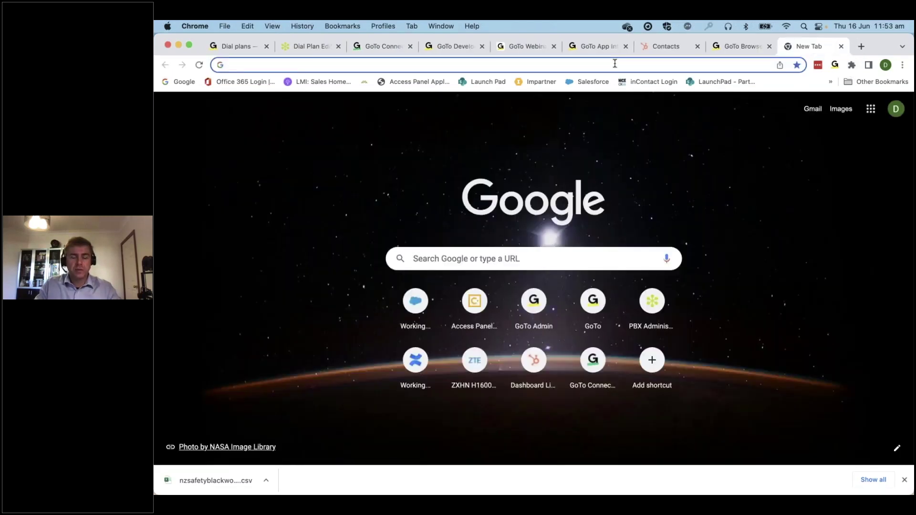
# Search Google for bankwest
pyautogui.write('bankwest')
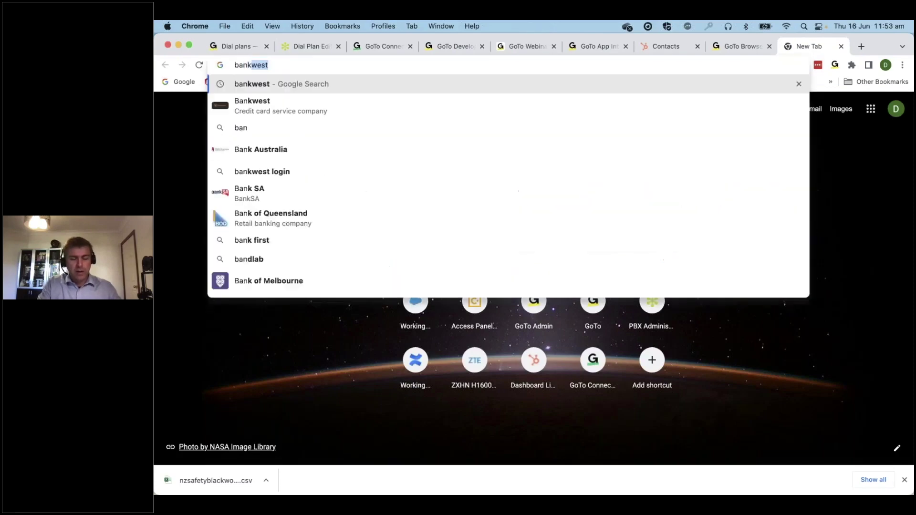
pyautogui.press('Return')
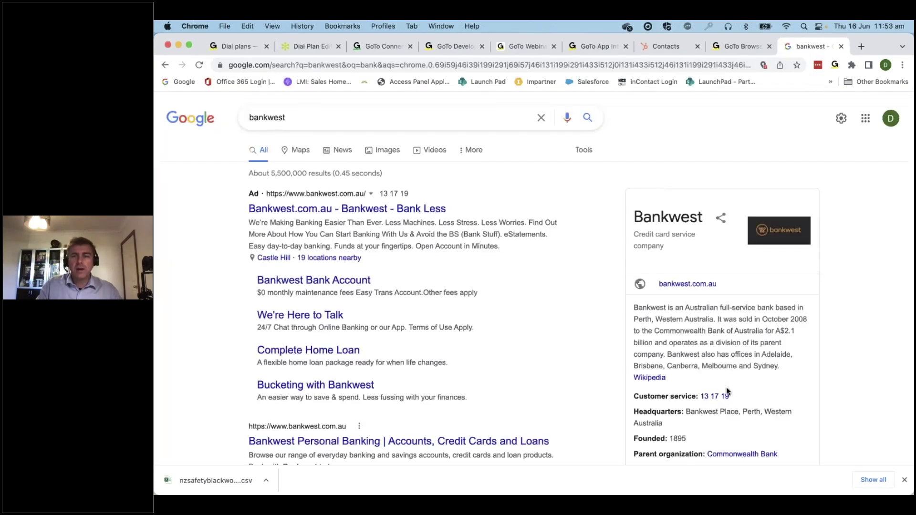
pyautogui.scroll(-15, 726, 396)
pyautogui.scroll(12, 687, 315)
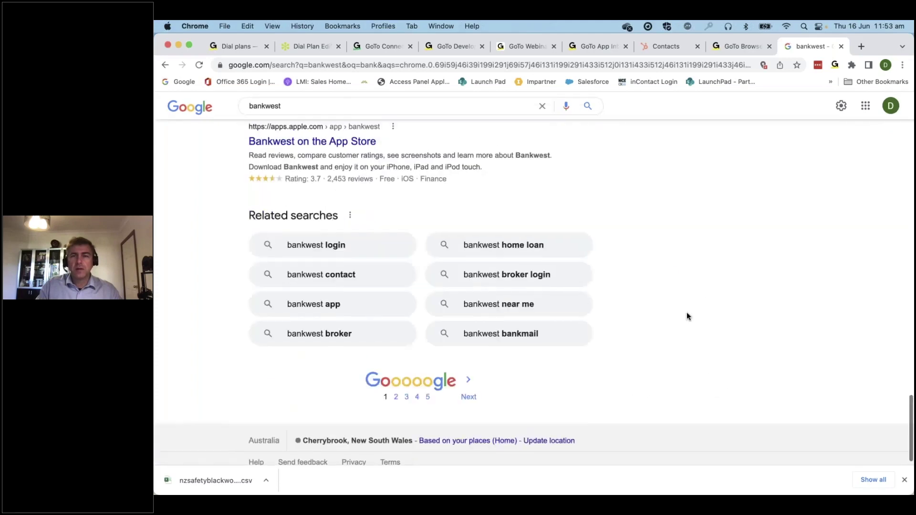
pyautogui.scroll(8, 686, 315)
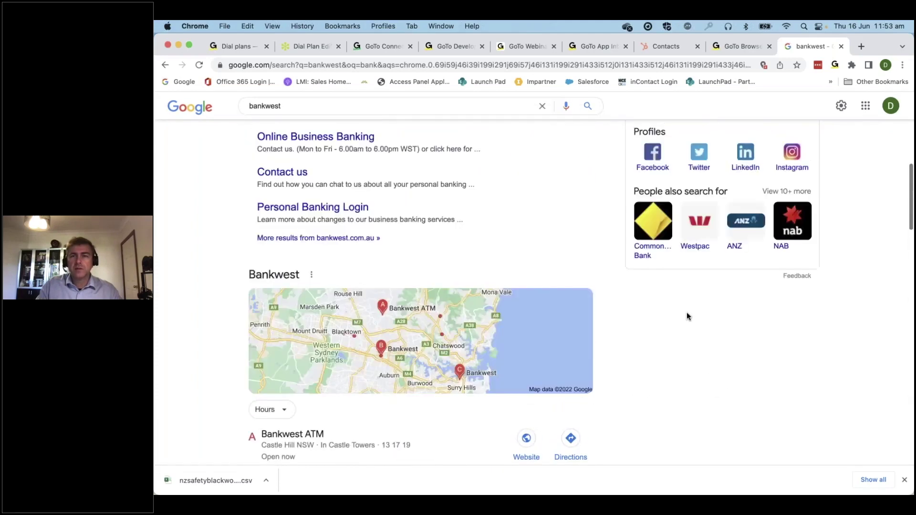
# Dismiss the click-to-call prompt for 13 17 19 and close the bankwest results tab
pyautogui.click(714, 397)
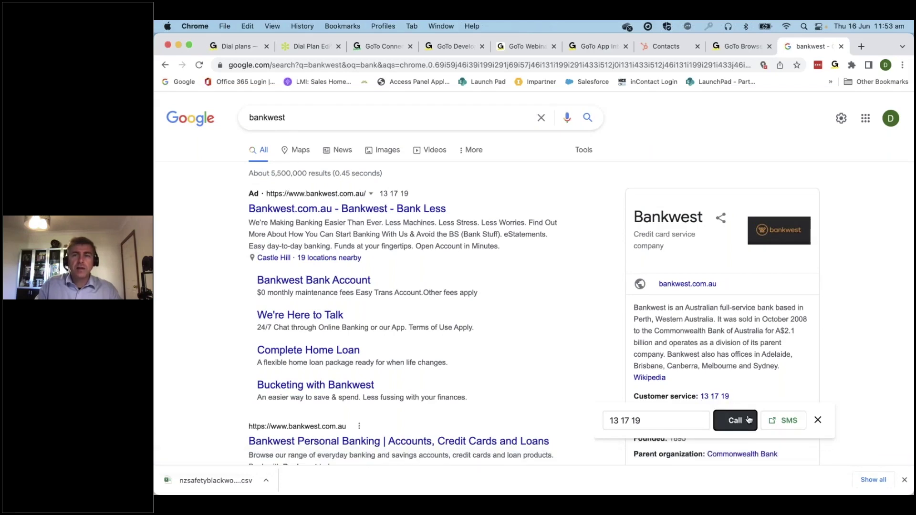
pyautogui.click(749, 419)
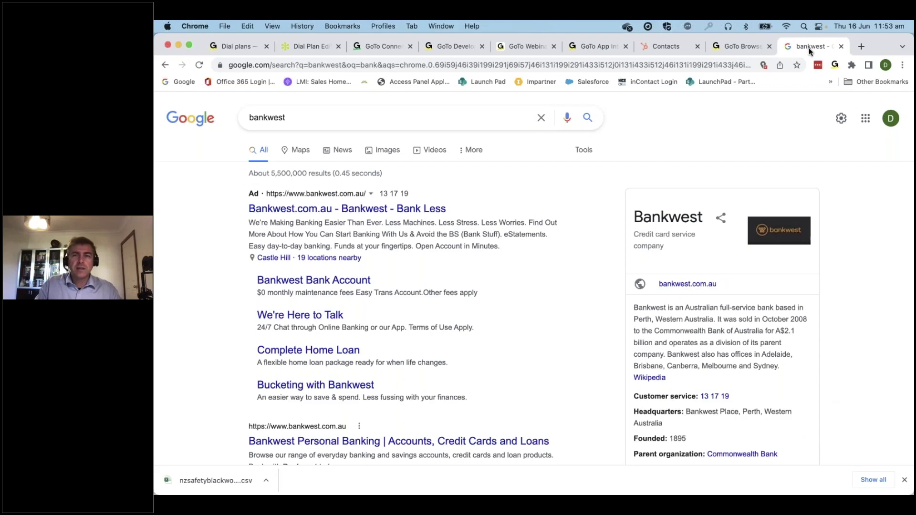
pyautogui.click(842, 46)
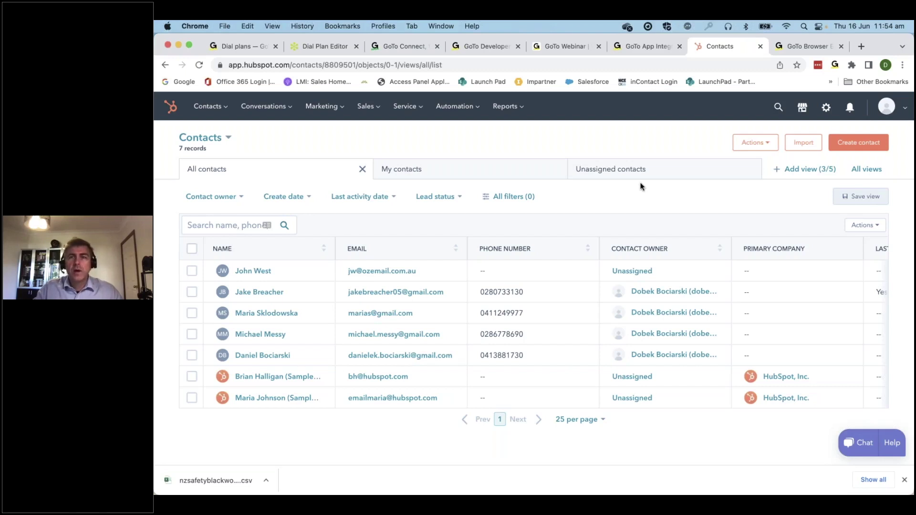
# Search the App Marketplace for 'goto' and open the GoToWebinar app
pyautogui.click(803, 111)
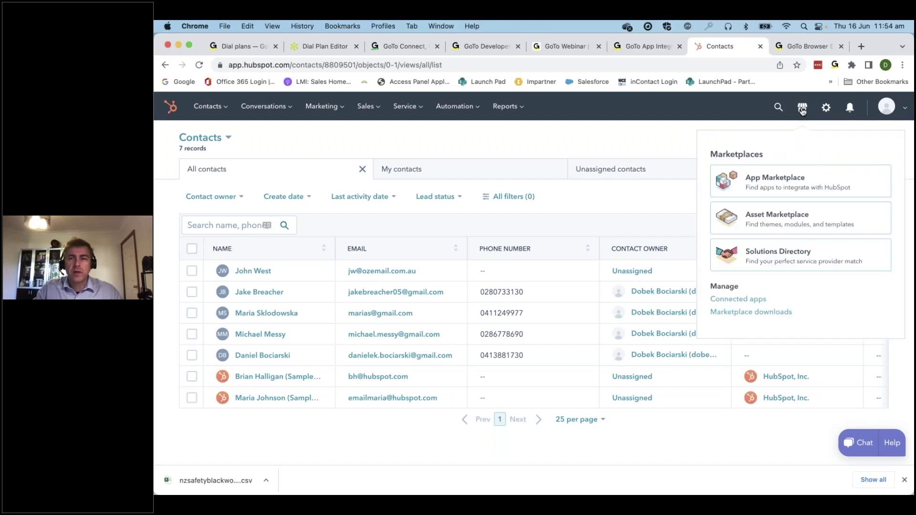
pyautogui.click(803, 184)
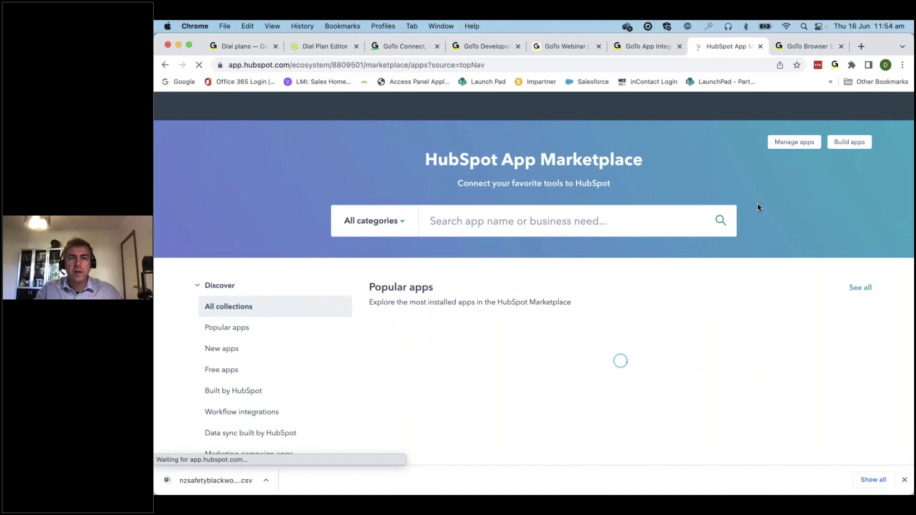
pyautogui.click(500, 224)
pyautogui.write('goto')
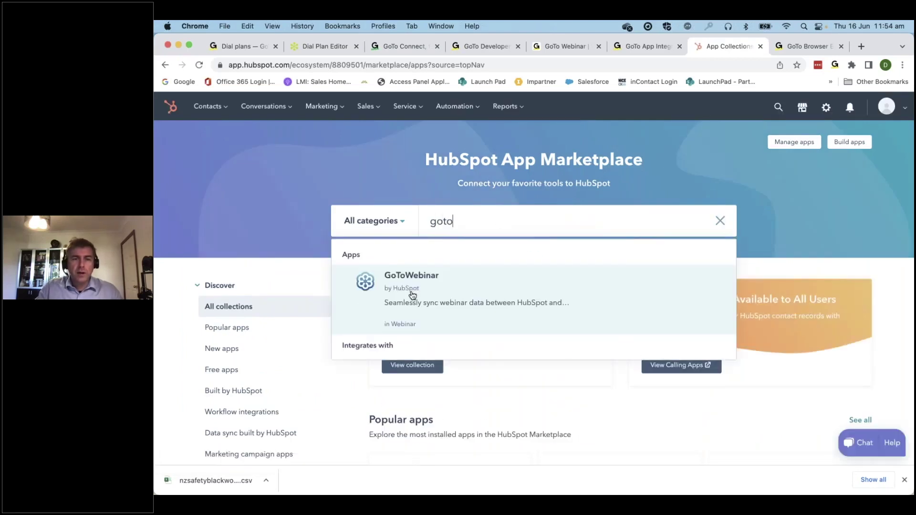
pyautogui.click(413, 295)
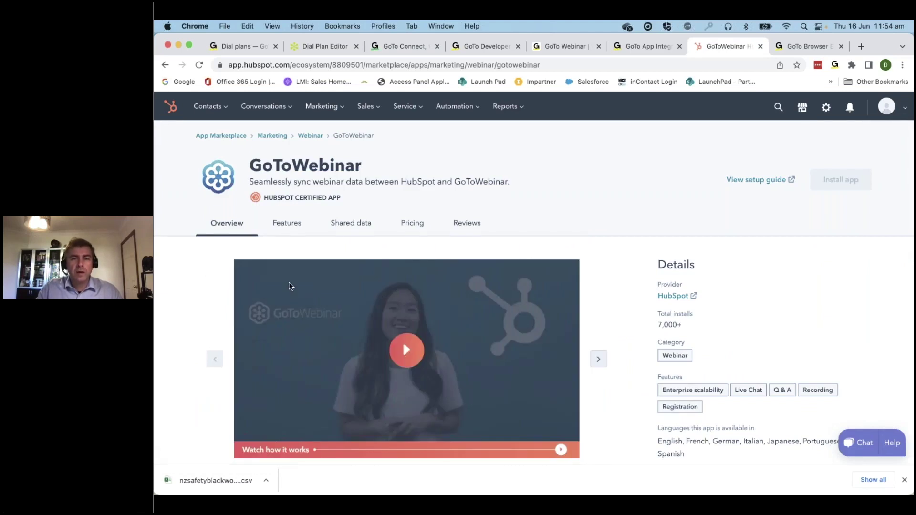
# Scroll through the GoToWebinar listing's overview, features, shared data and pricing
pyautogui.scroll(-1, 290, 287)
pyautogui.scroll(-2, 289, 286)
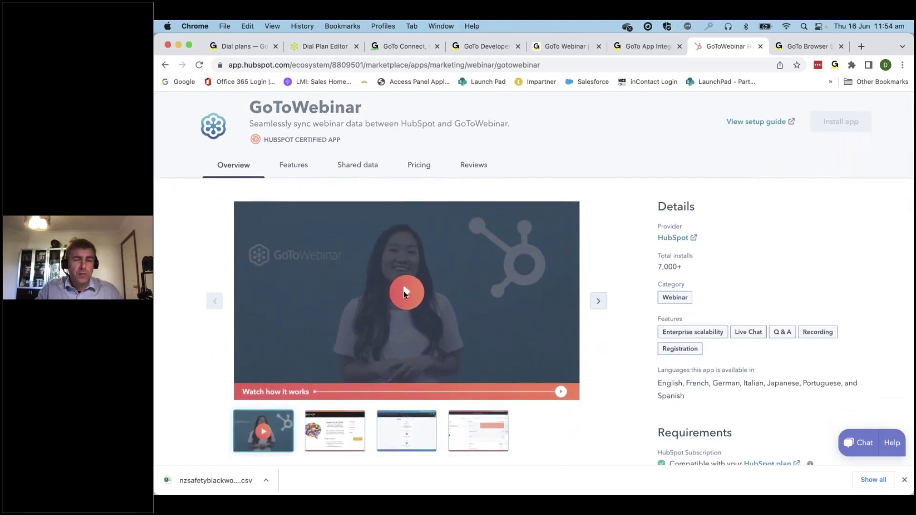
pyautogui.scroll(-1, 404, 291)
pyautogui.scroll(-3, 404, 292)
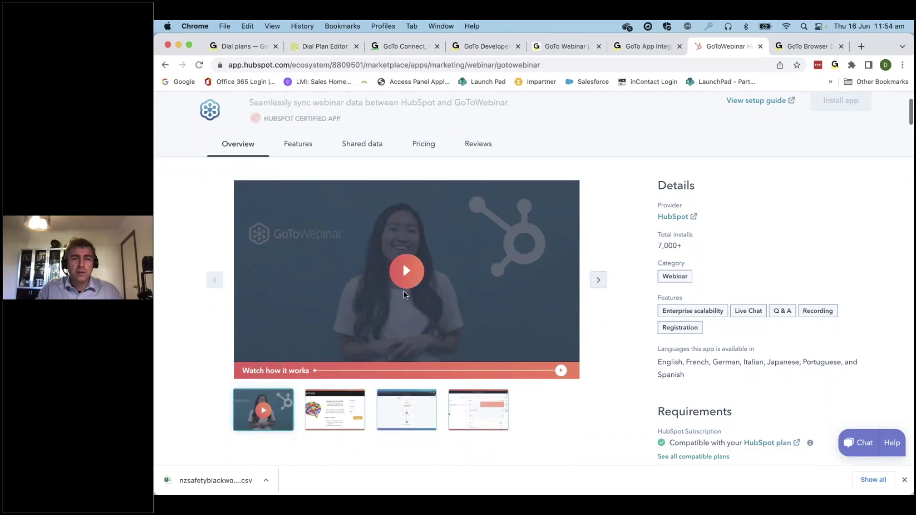
pyautogui.scroll(-5, 403, 295)
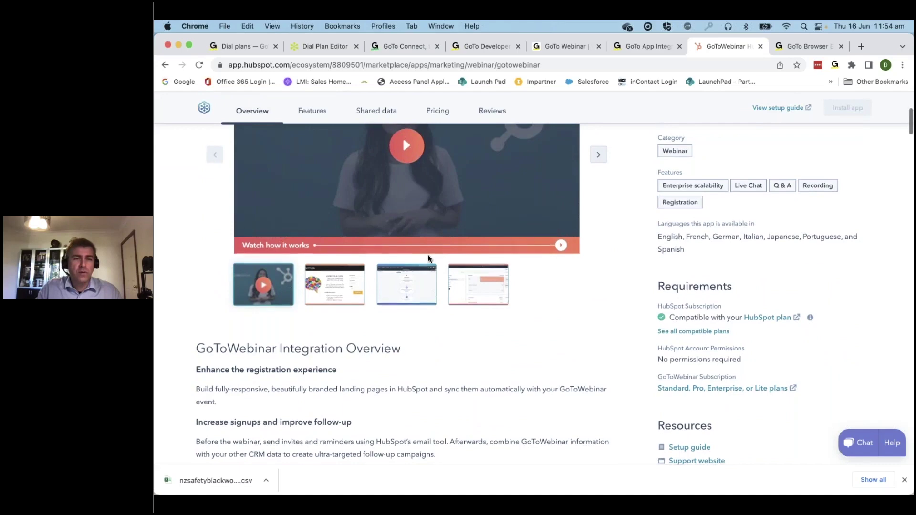
pyautogui.scroll(-2, 428, 259)
pyautogui.scroll(-6, 428, 259)
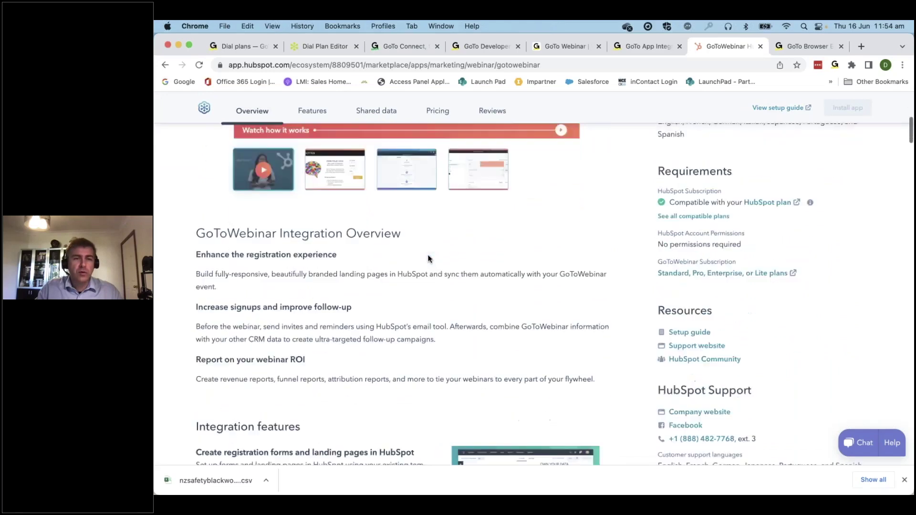
pyautogui.scroll(-5, 428, 259)
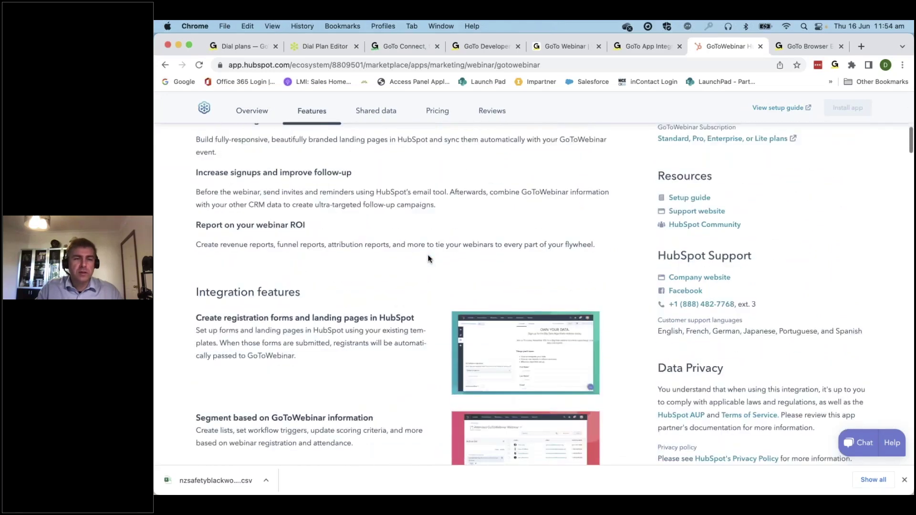
pyautogui.scroll(-15, 428, 259)
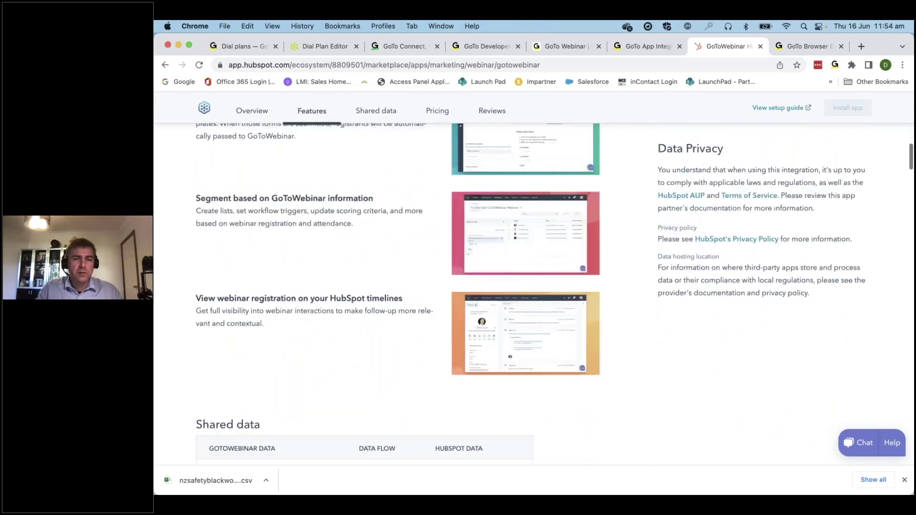
pyautogui.scroll(-7, 427, 259)
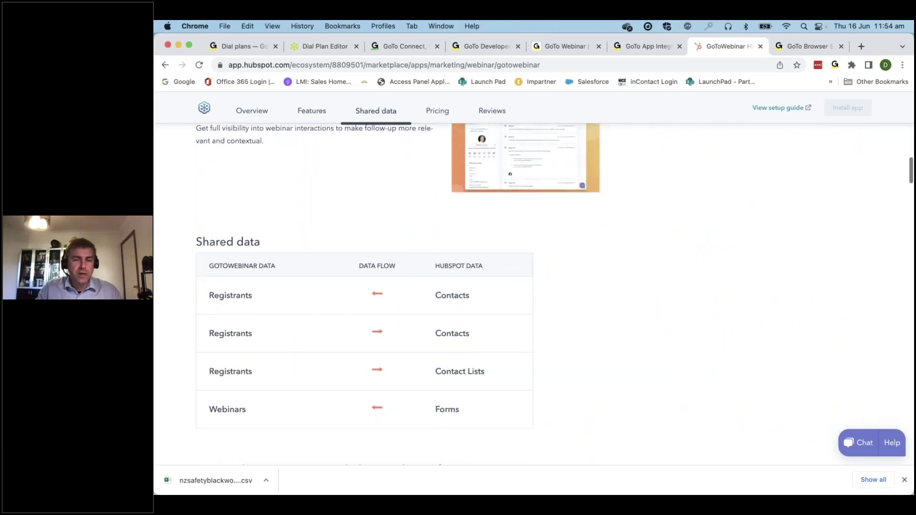
pyautogui.scroll(-20, 330, 323)
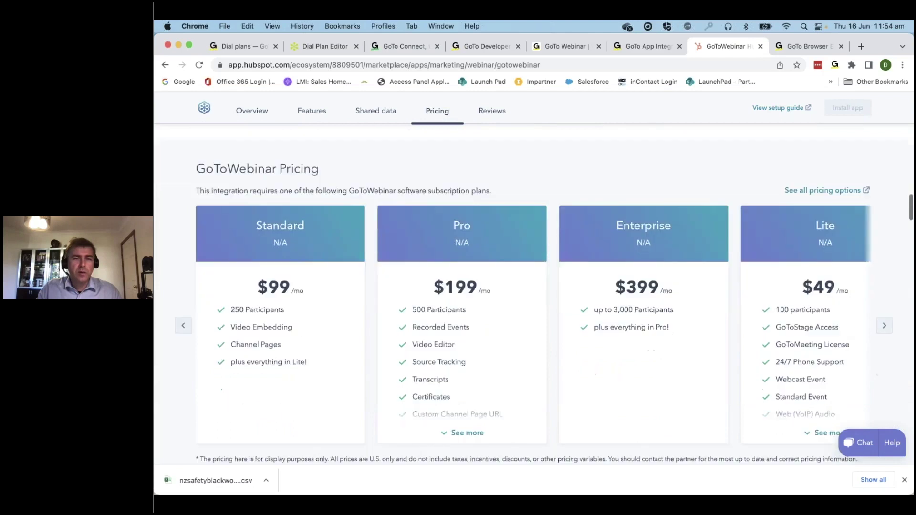
pyautogui.scroll(-1, 330, 323)
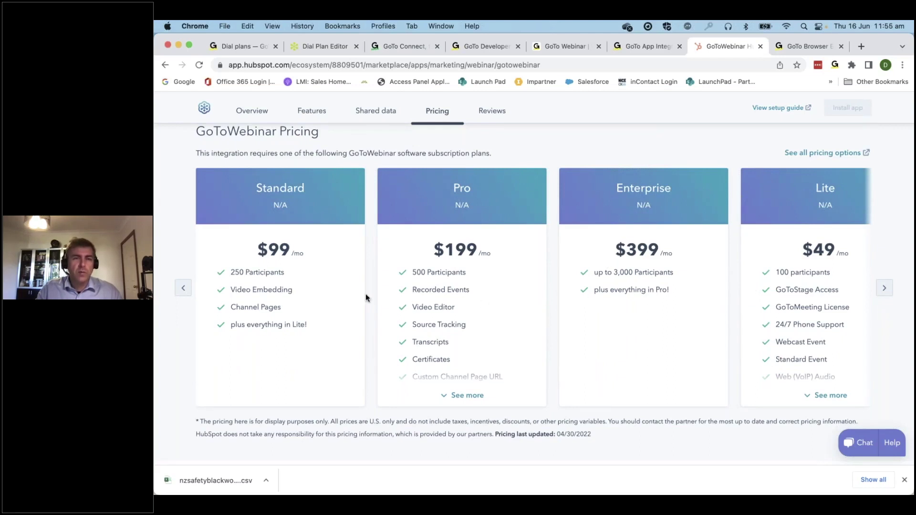
pyautogui.scroll(1, 568, 145)
pyautogui.scroll(1, 568, 144)
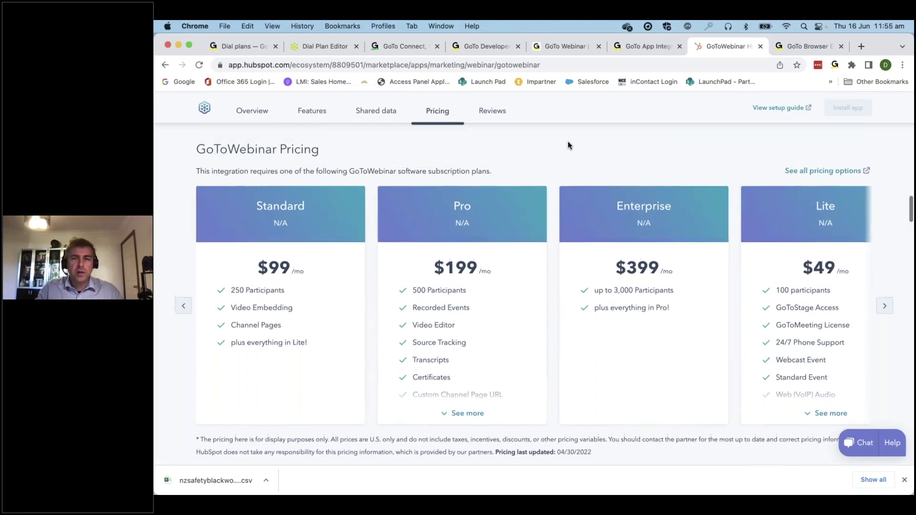
pyautogui.scroll(20, 568, 145)
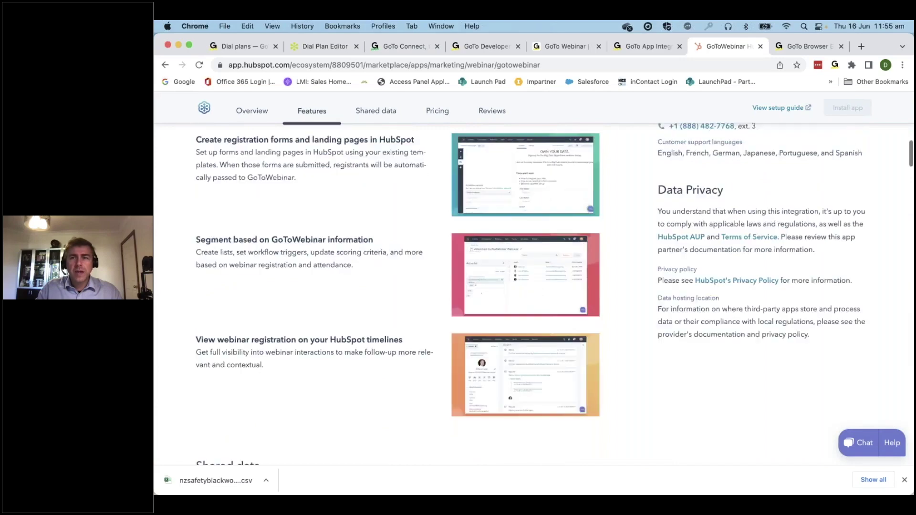
pyautogui.scroll(5, 692, 153)
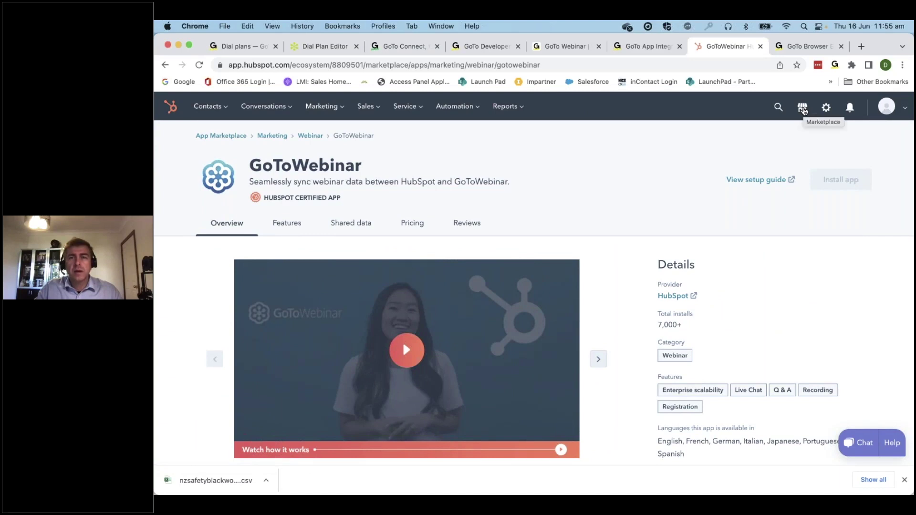
# Open the GoToWebinar settings from Connected apps via Actions > Go to settings
pyautogui.click(804, 108)
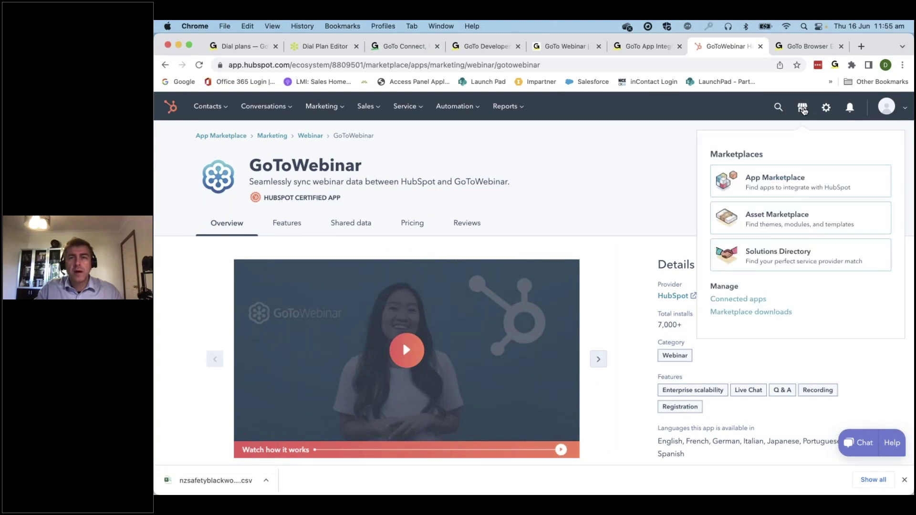
pyautogui.click(753, 301)
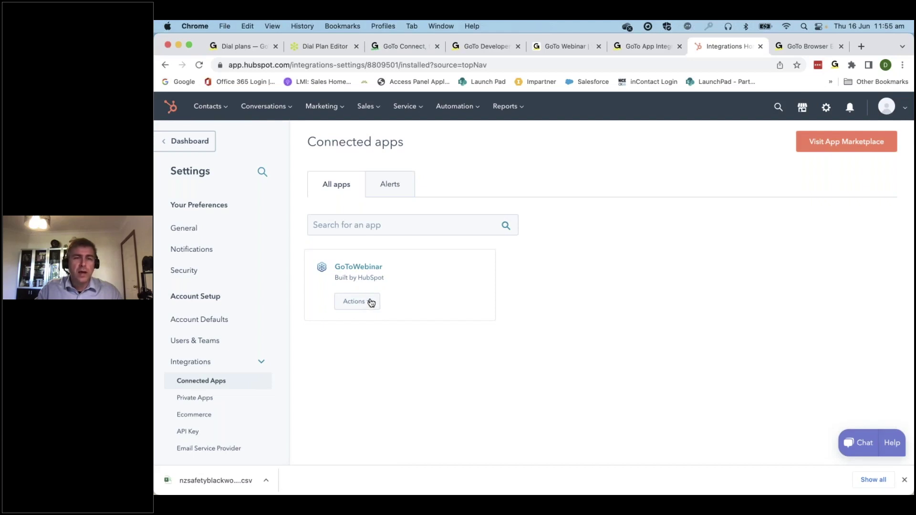
pyautogui.click(371, 303)
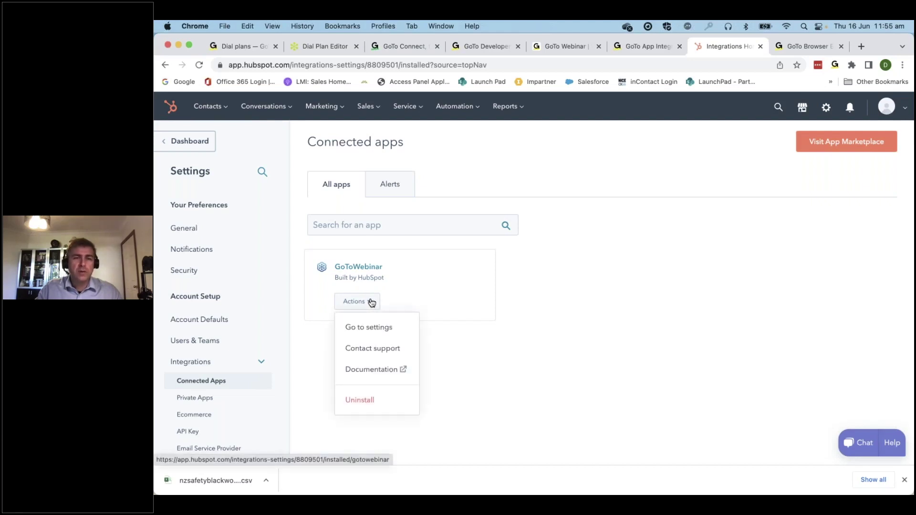
pyautogui.click(377, 328)
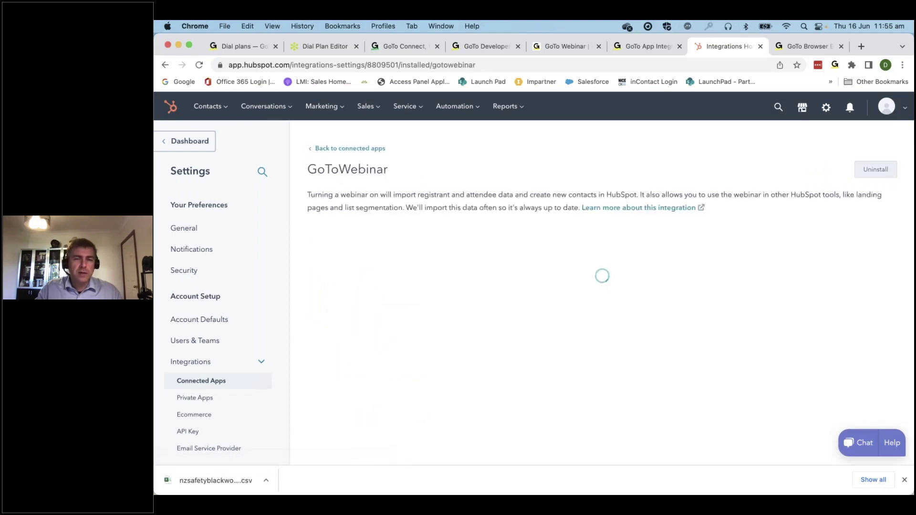
# Check the past webinars' sync status, then return to Upcoming webinars
pyautogui.scroll(-2, 540, 309)
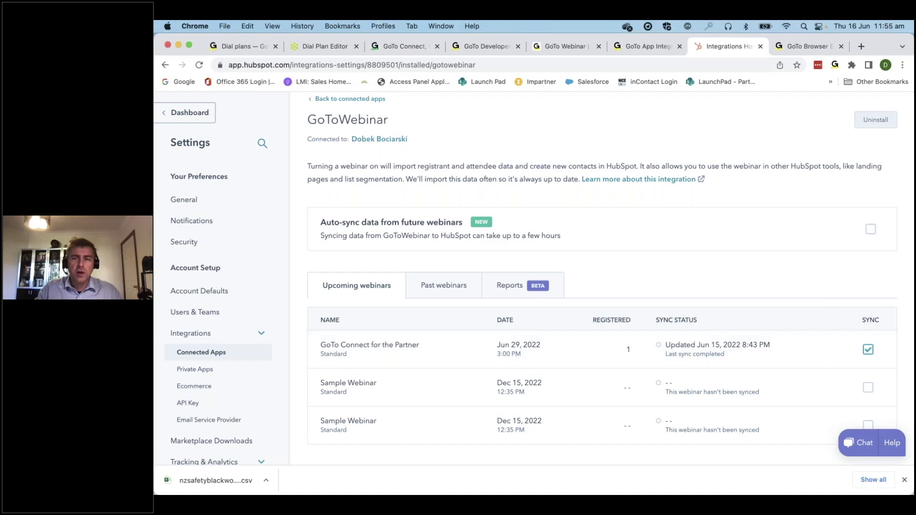
pyautogui.scroll(-1, 707, 424)
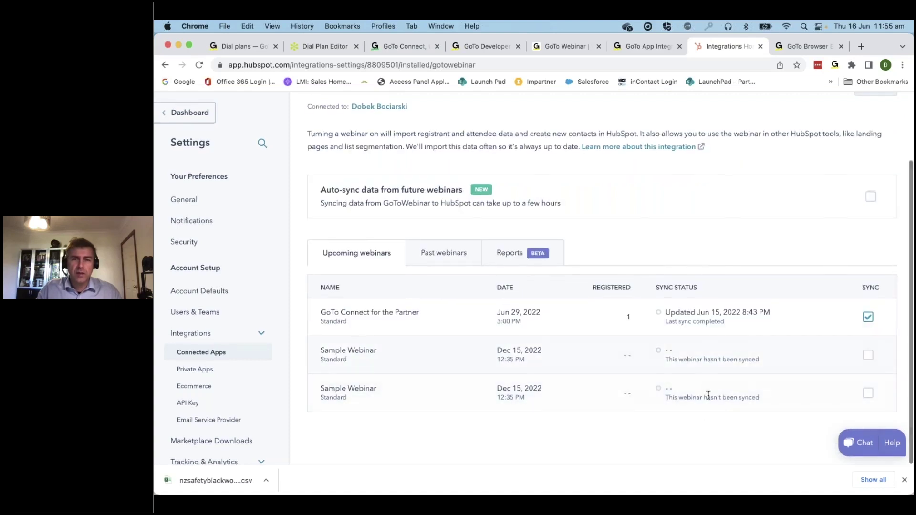
pyautogui.click(443, 257)
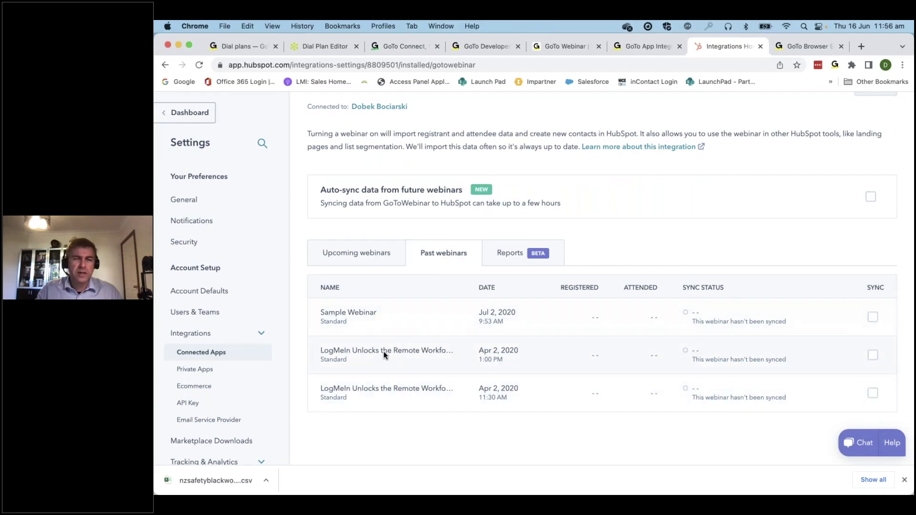
pyautogui.click(368, 256)
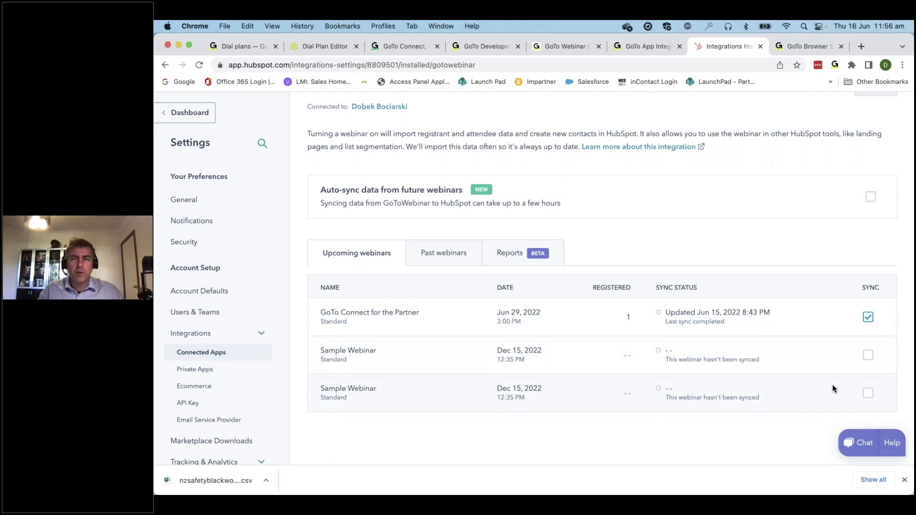
pyautogui.scroll(3, 833, 389)
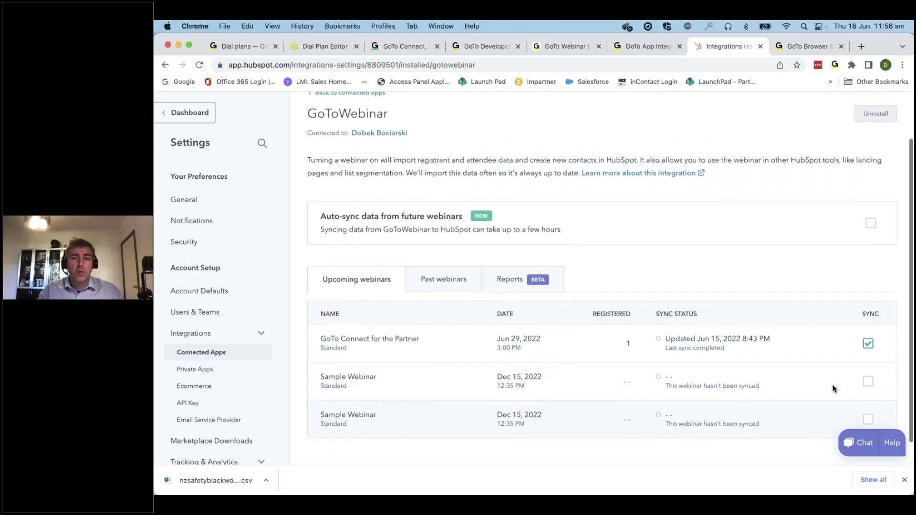
pyautogui.scroll(1, 832, 389)
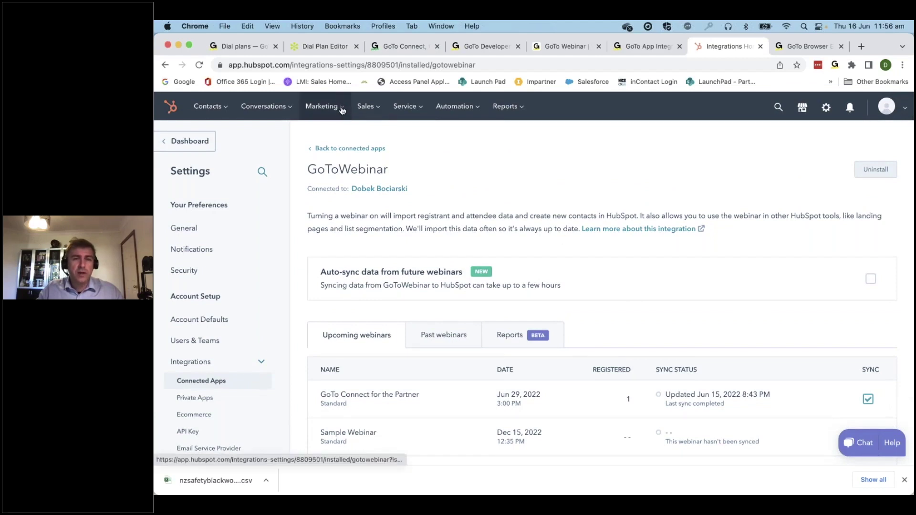
# Open the Welcome Page landing page details and launch its star-gazing-webinar URL in a new tab
pyautogui.moveTo(342, 110)
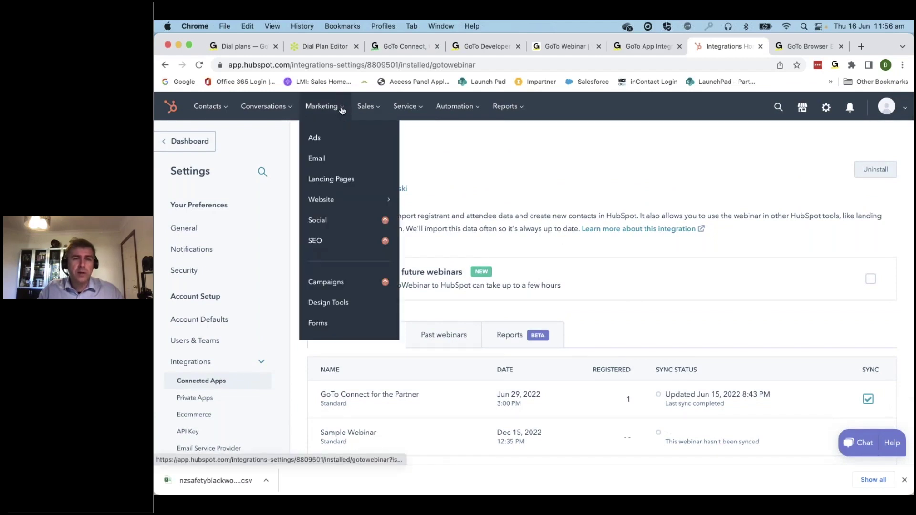
pyautogui.click(338, 180)
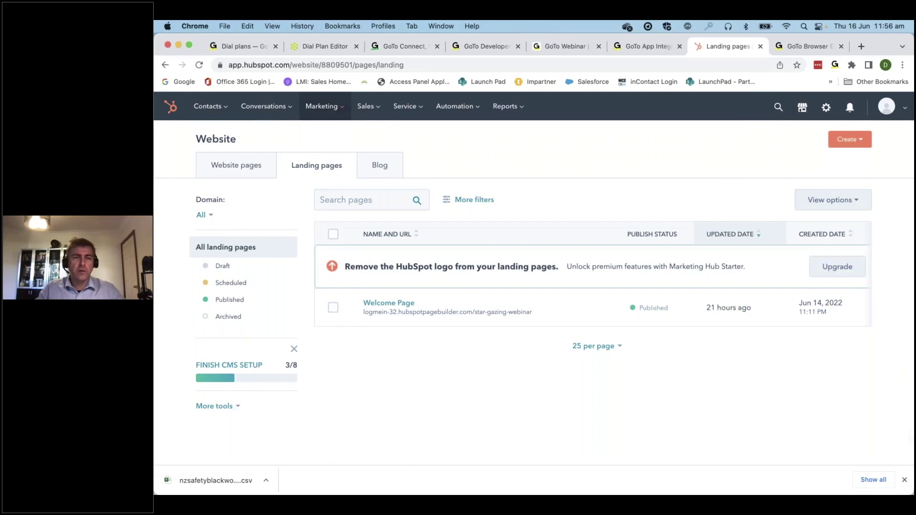
pyautogui.click(390, 303)
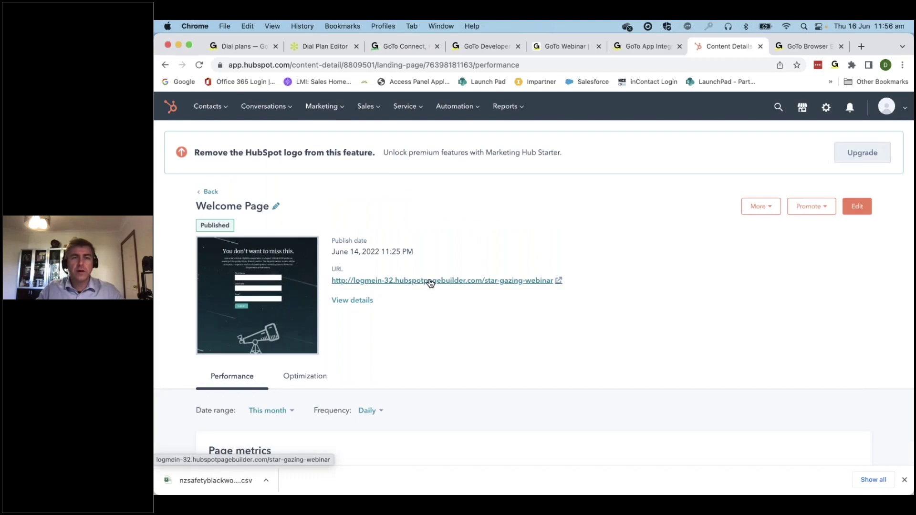
pyautogui.click(429, 281)
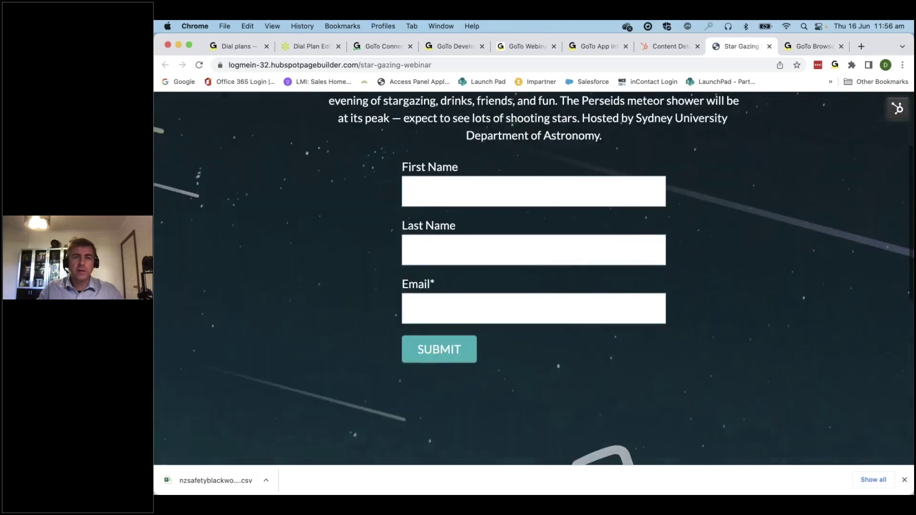
# Fill the webinar form with a test first name, last name and e-mail address
pyautogui.scroll(-2, 534, 278)
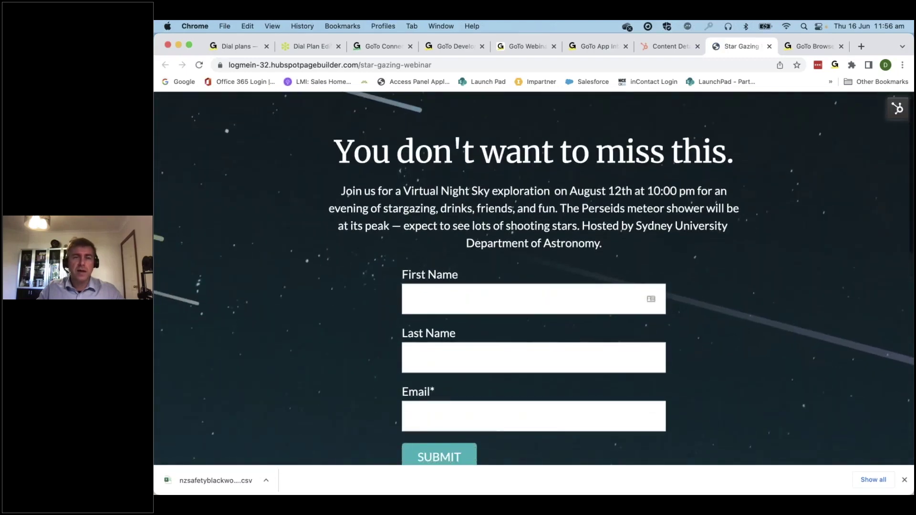
pyautogui.click(496, 266)
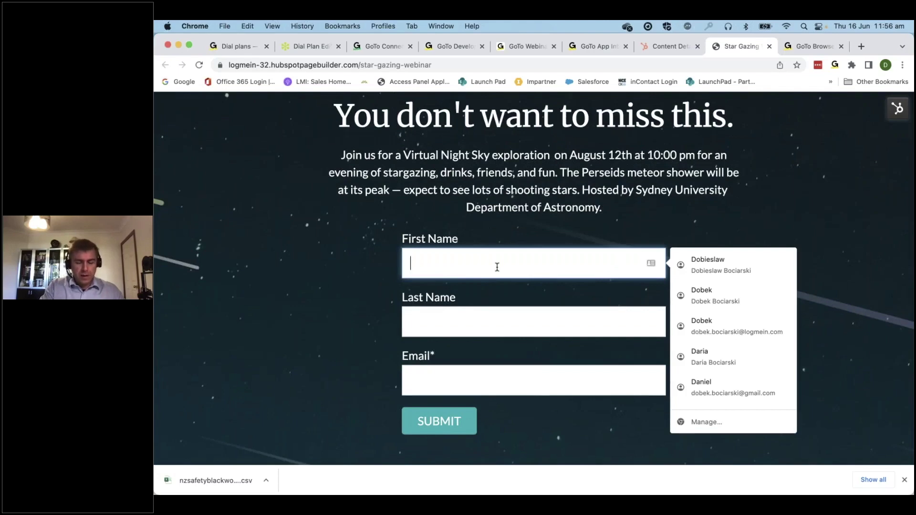
pyautogui.write('JOn')
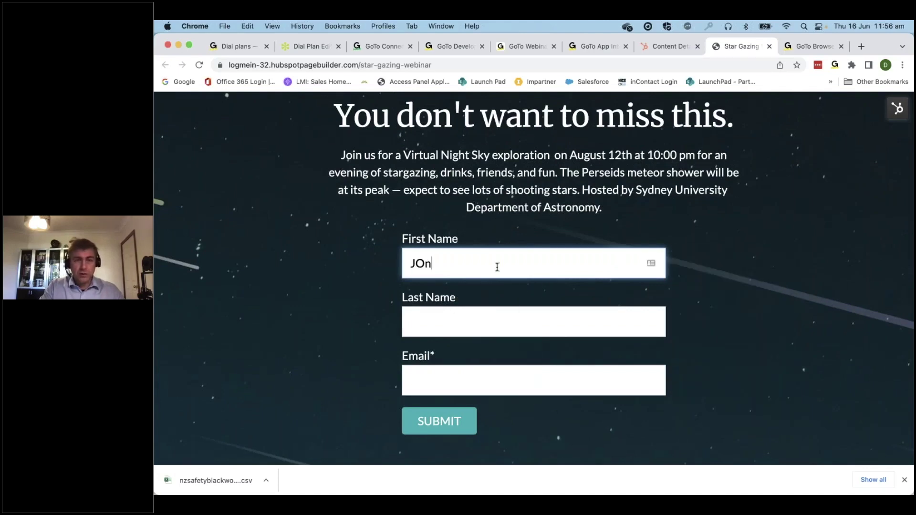
pyautogui.press('BackSpace')
pyautogui.press('BackSpace')
pyautogui.press('BackSpace')
pyautogui.write('Bob')
pyautogui.press('Tab')
pyautogui.write('Jane')
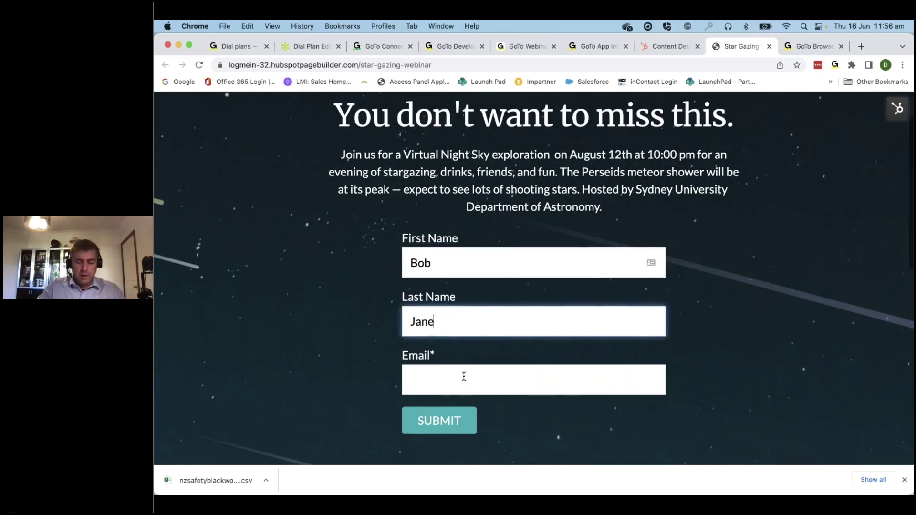
pyautogui.press('Tab')
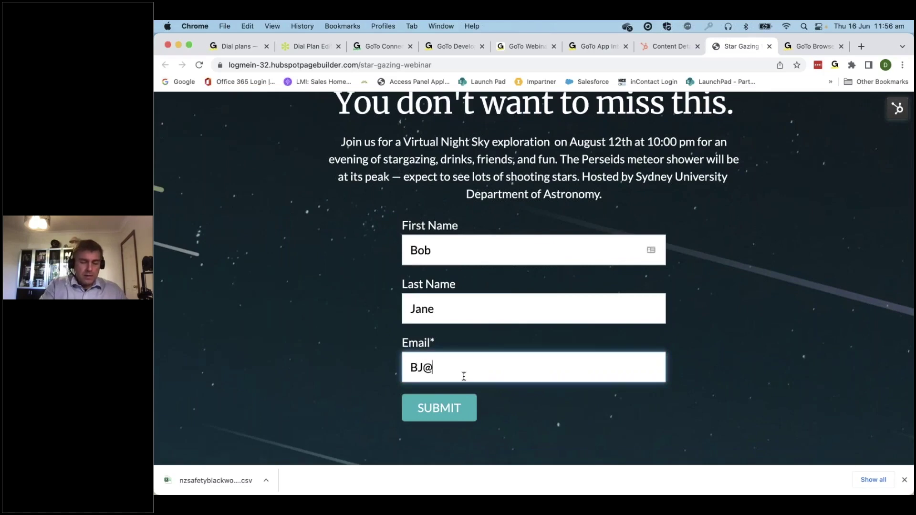
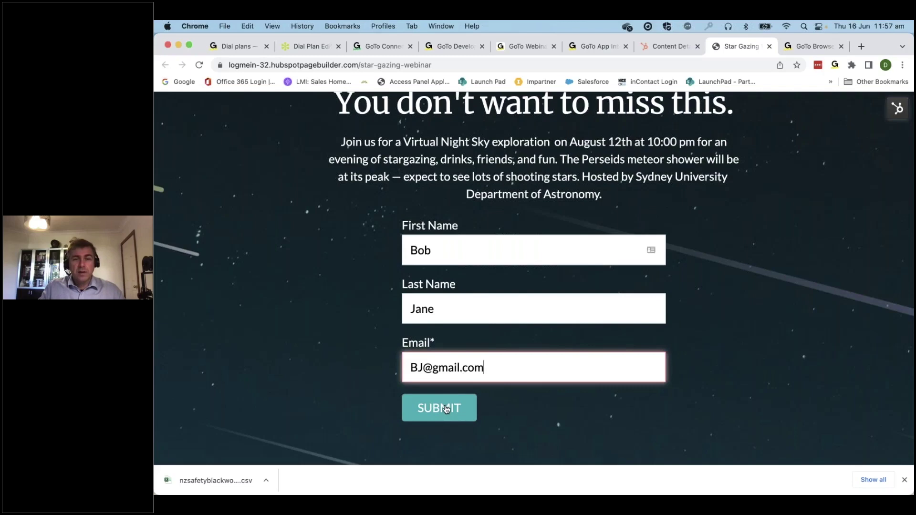
# Correct the rejected e-mail address and submit the registration successfully
pyautogui.click(446, 412)
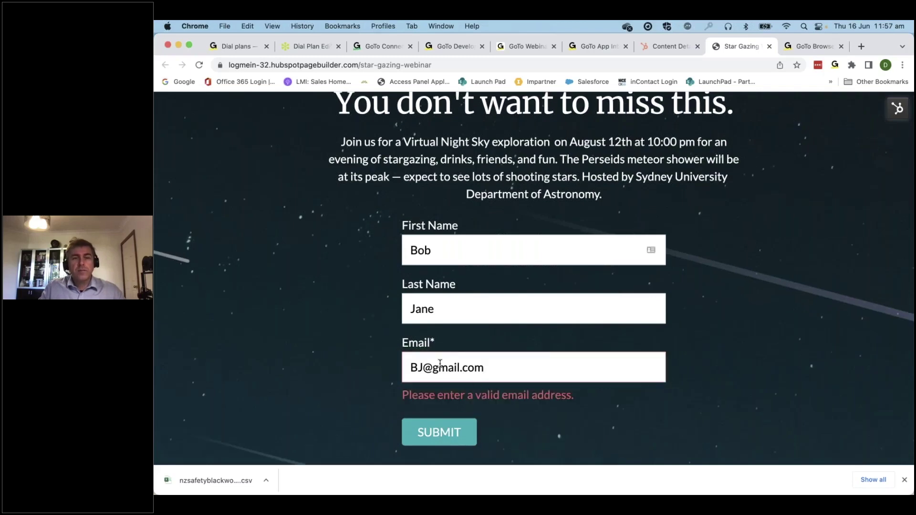
pyautogui.click(419, 369)
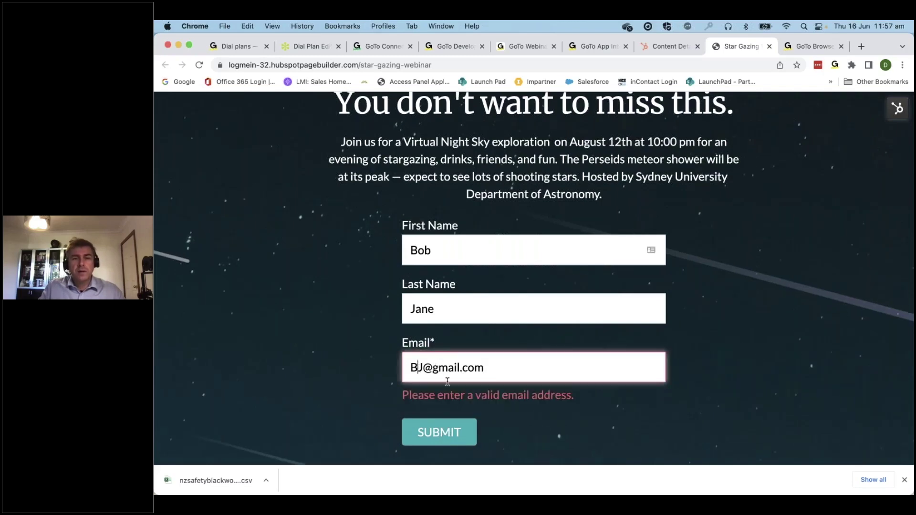
pyautogui.write('.')
pyautogui.click(446, 411)
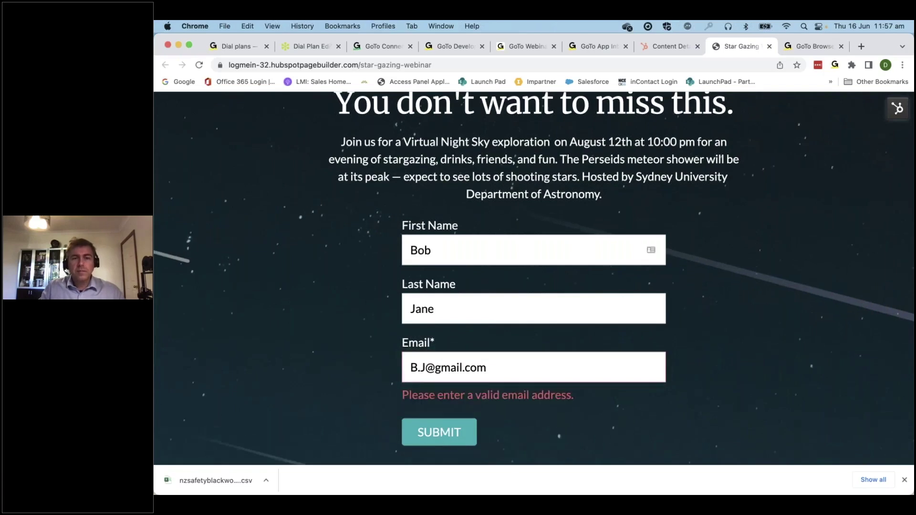
pyautogui.click(420, 368)
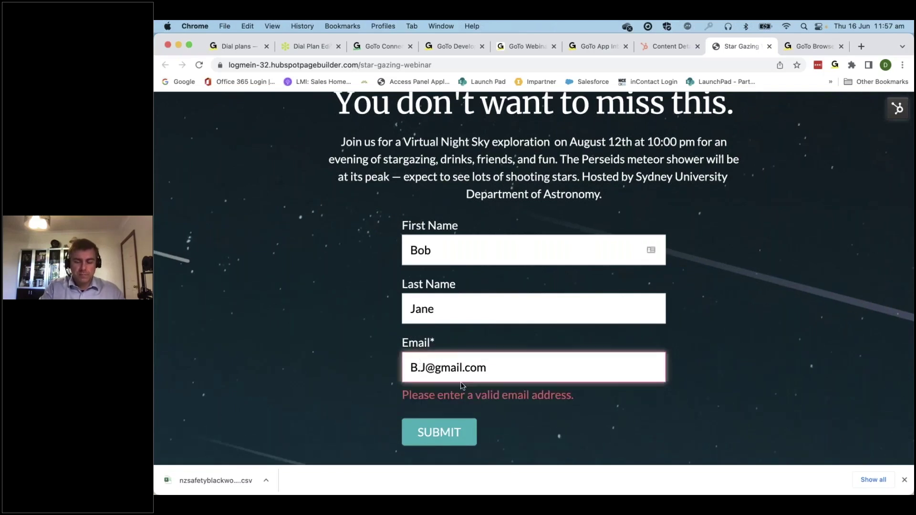
pyautogui.press('BackSpace')
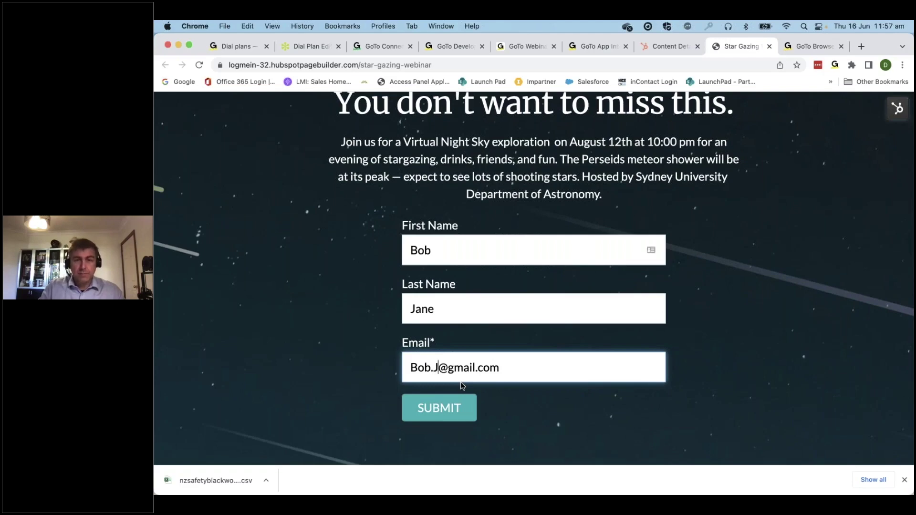
pyautogui.click(440, 415)
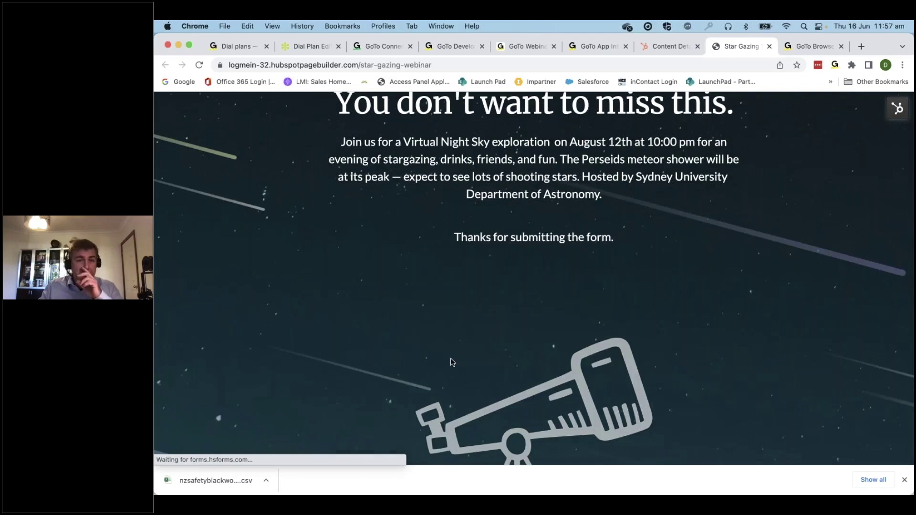
pyautogui.click(664, 46)
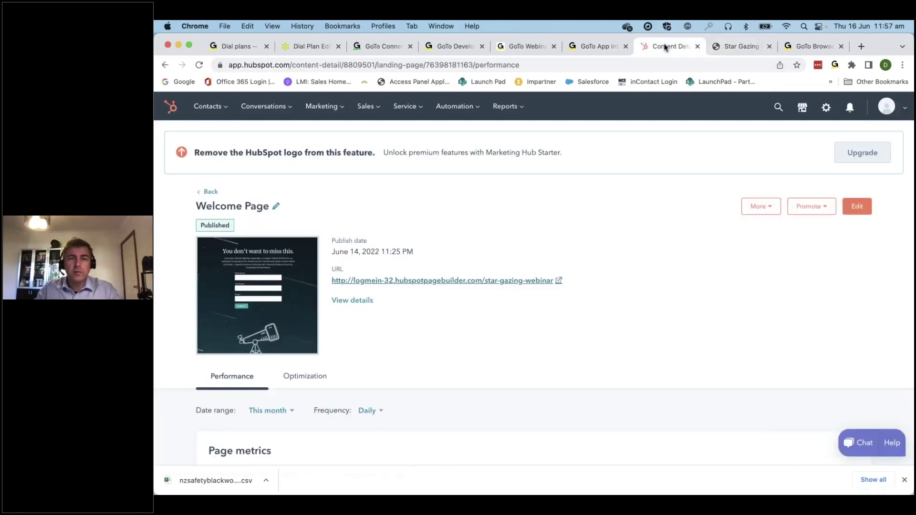
pyautogui.scroll(-1, 491, 280)
pyautogui.scroll(-3, 377, 355)
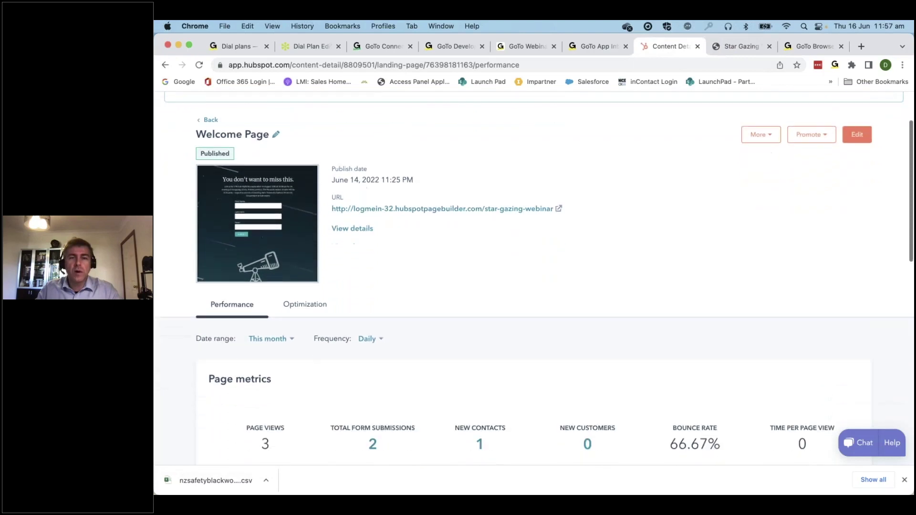
pyautogui.scroll(-1, 328, 343)
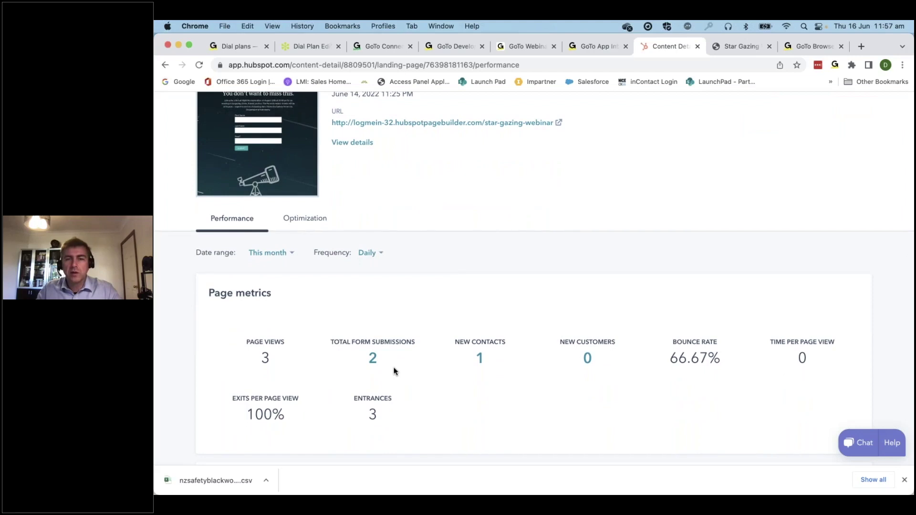
pyautogui.scroll(5, 394, 371)
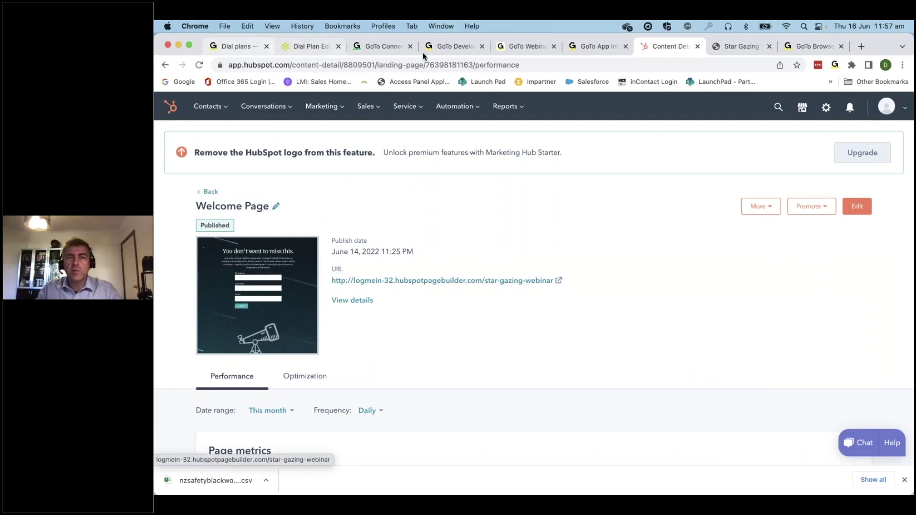
pyautogui.click(528, 45)
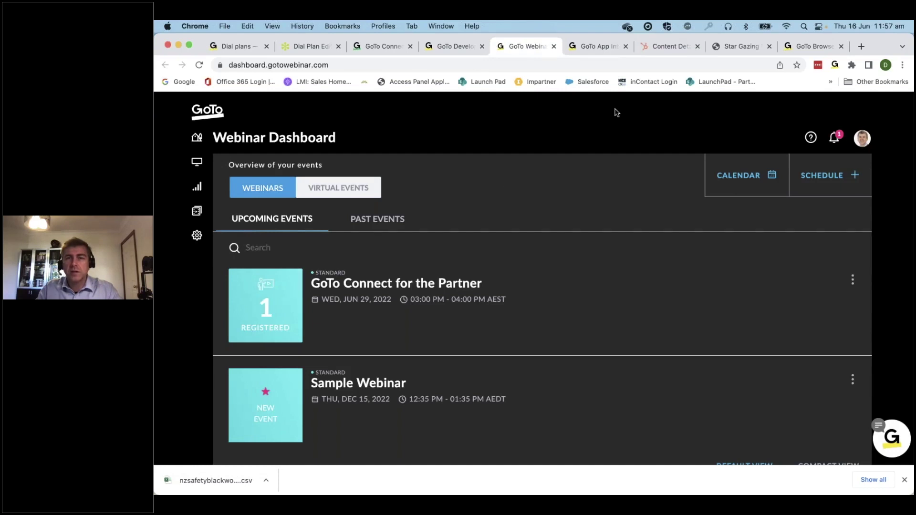
pyautogui.click(666, 45)
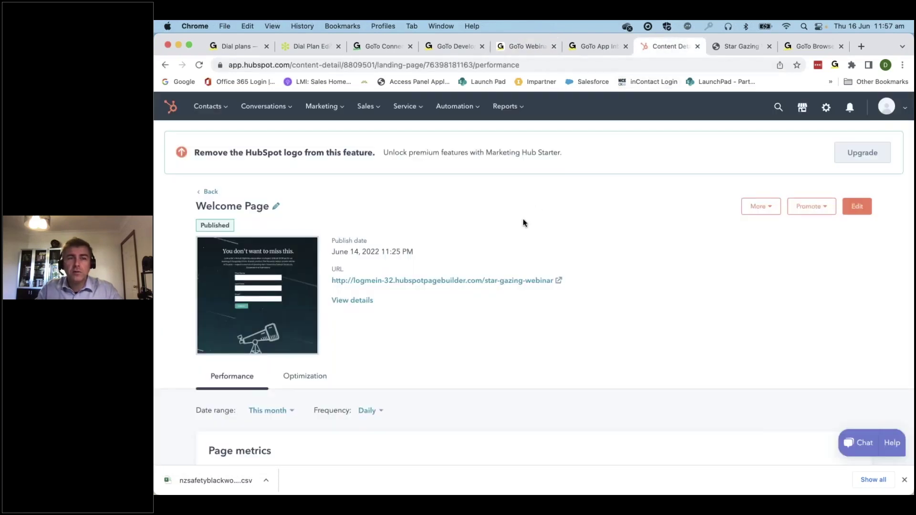
# Open the Star Gazin Webinar List from Contacts > Lists
pyautogui.click(226, 109)
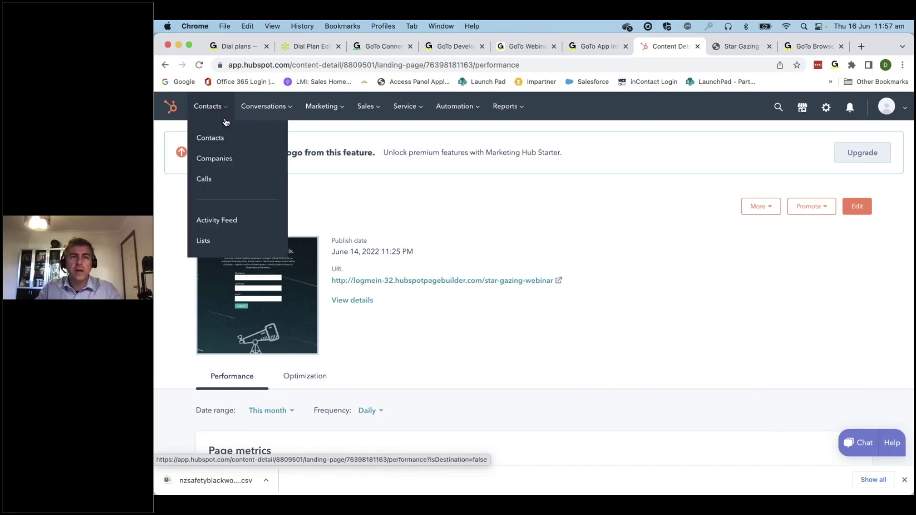
pyautogui.click(226, 247)
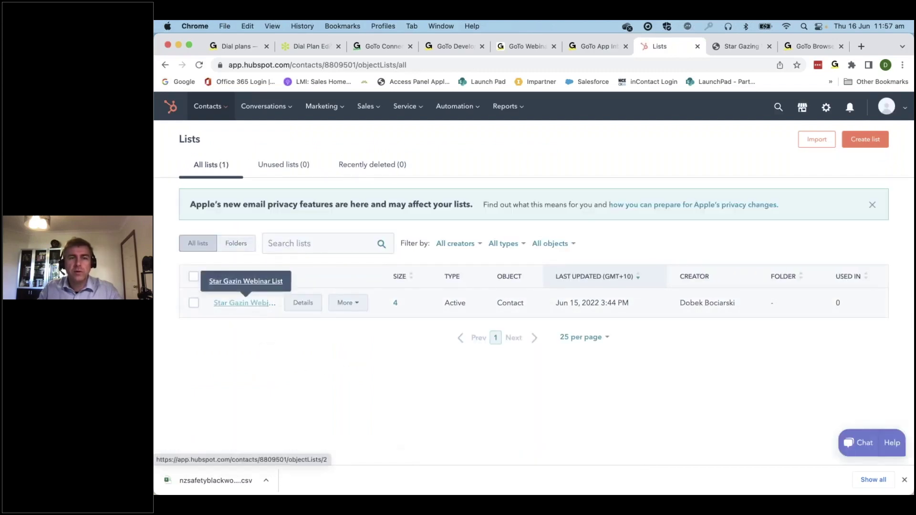
pyautogui.click(244, 302)
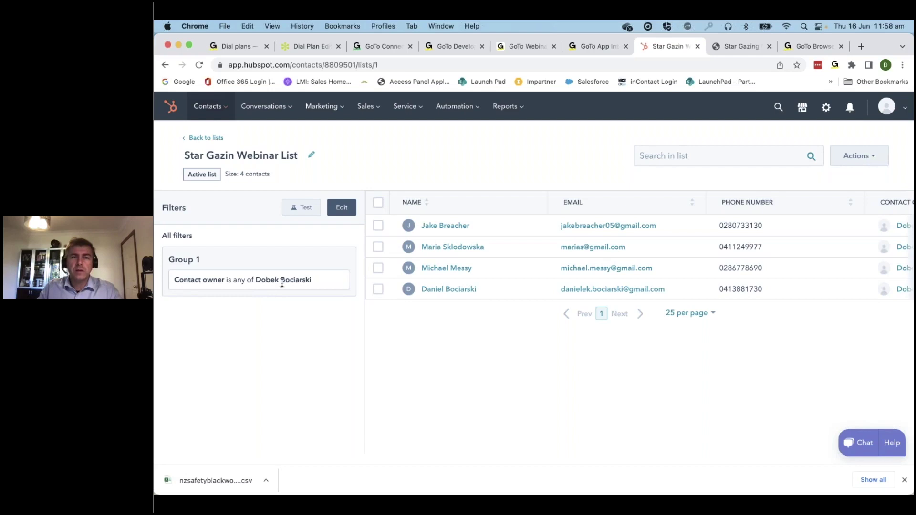
# Add a GoToWebinar webinars filter for attendees of GoTo Connect for the Partner
pyautogui.click(343, 208)
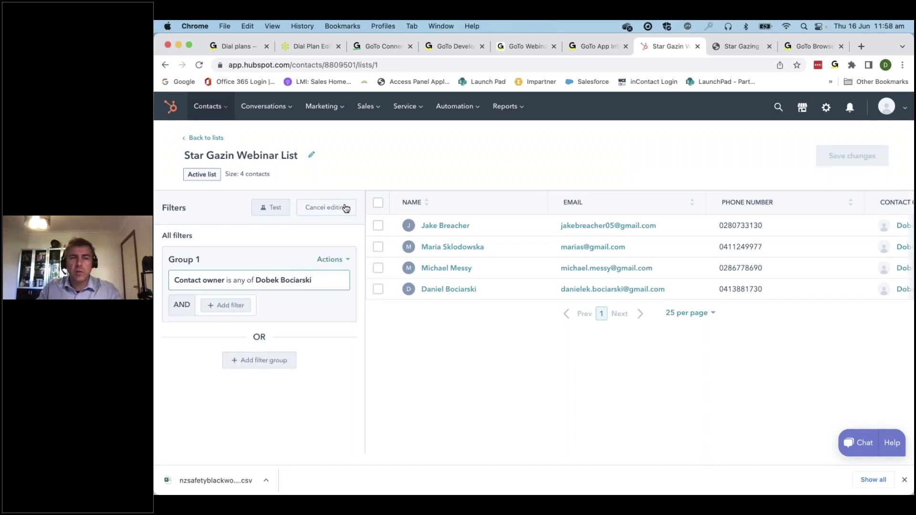
pyautogui.click(230, 305)
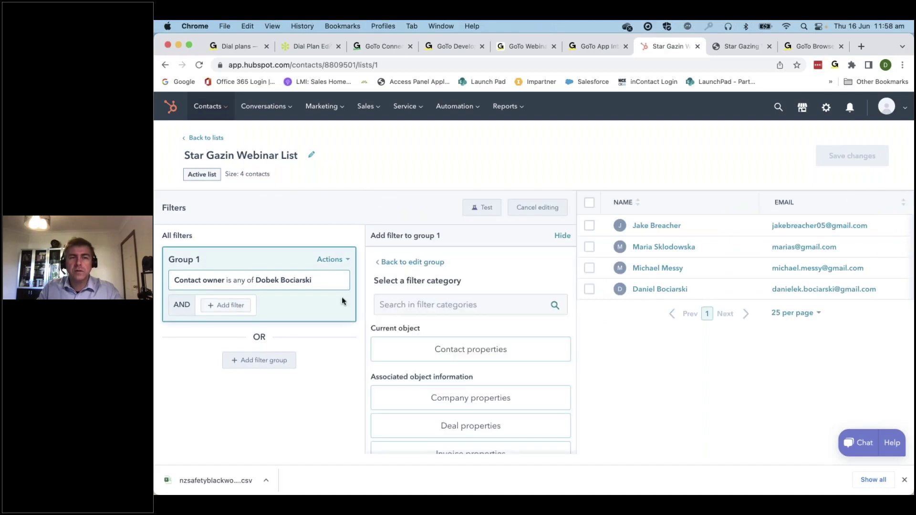
pyautogui.scroll(-10, 480, 365)
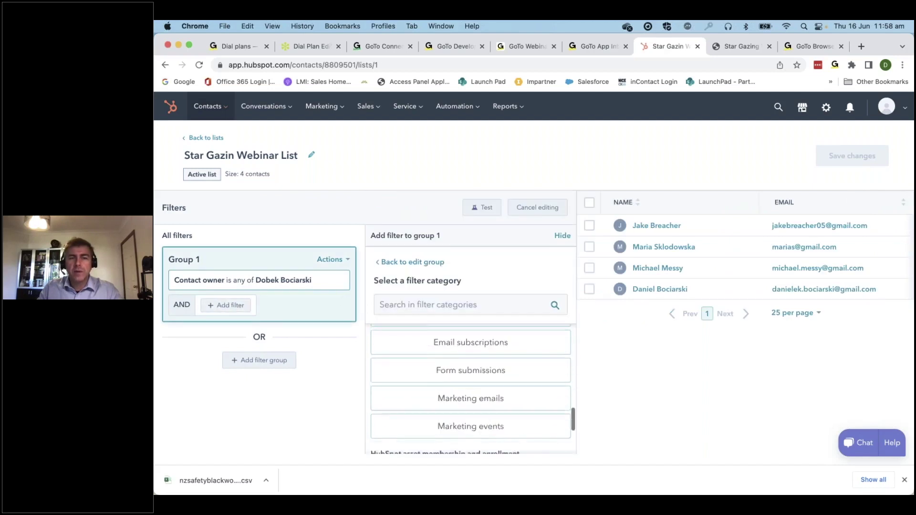
pyautogui.click(490, 433)
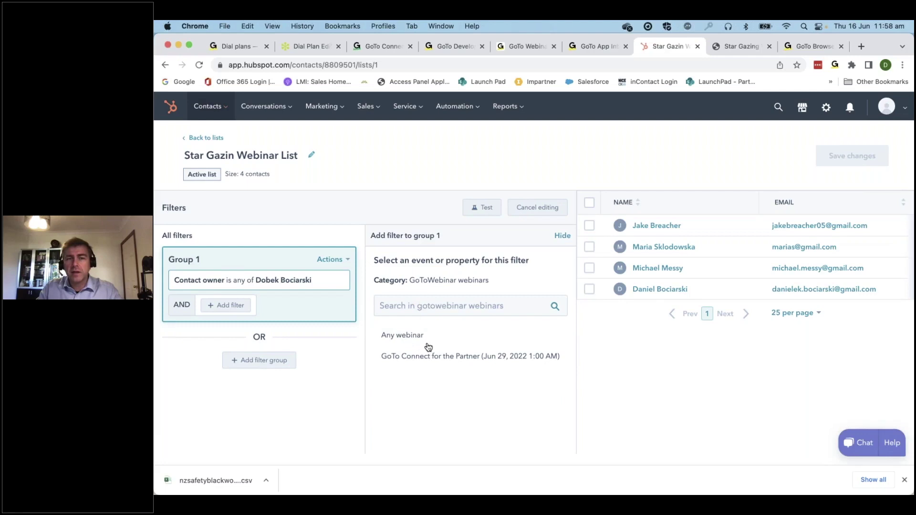
pyautogui.click(444, 356)
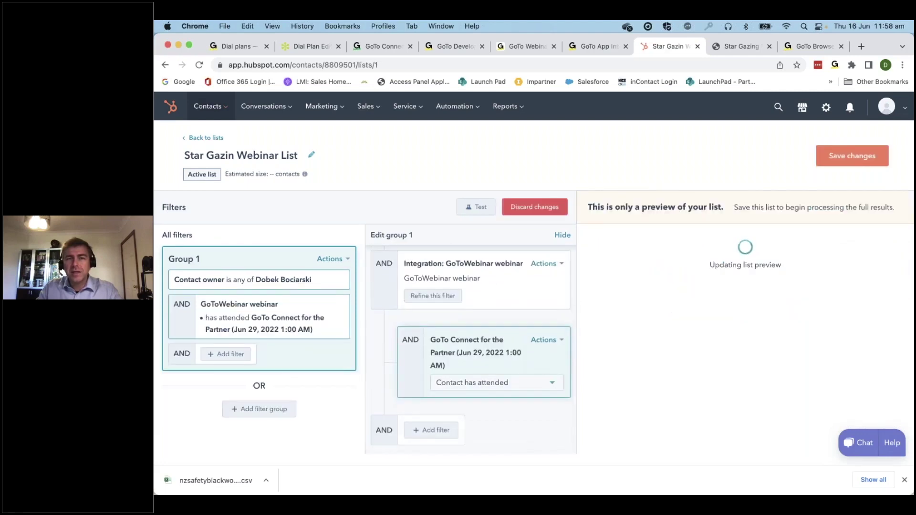
pyautogui.click(552, 384)
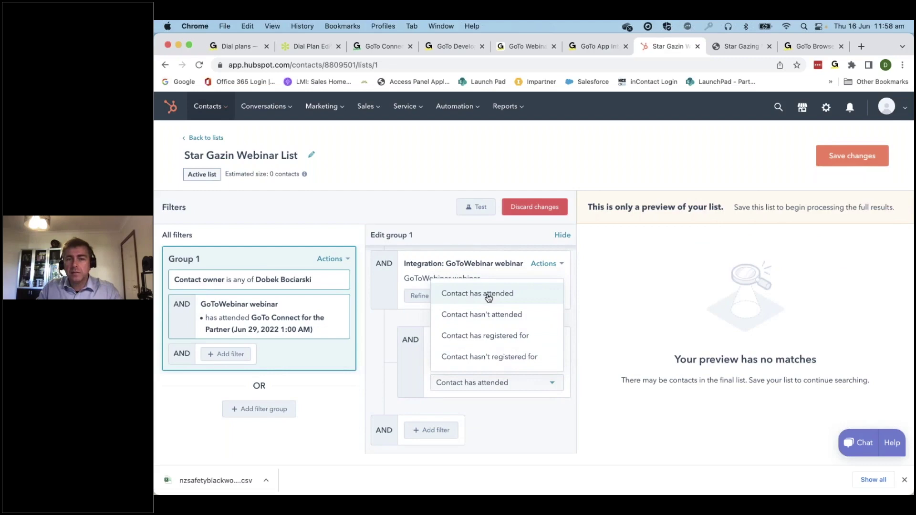